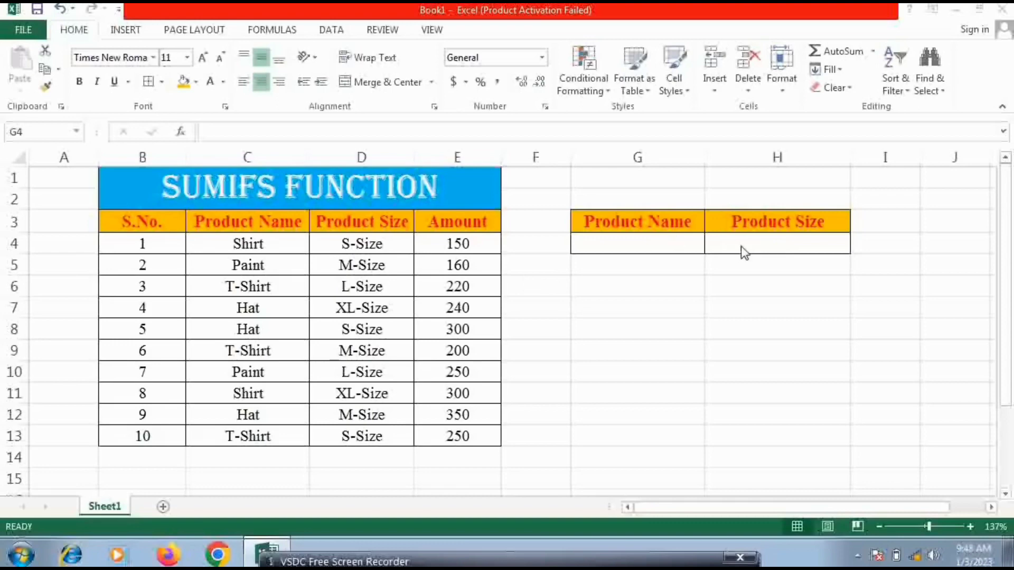
- Add a List data validation to cell G4 with source =$C$4:$C$7 and choose T-Shirt from its dropdown
{"action": "left_click", "coordinate": [635, 246]}
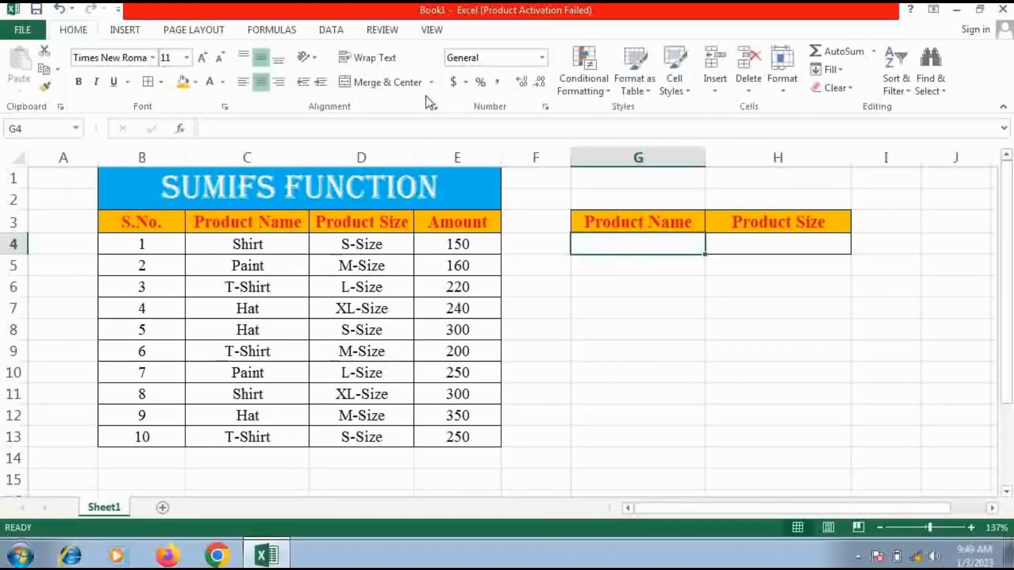
{"action": "left_click", "coordinate": [331, 30]}
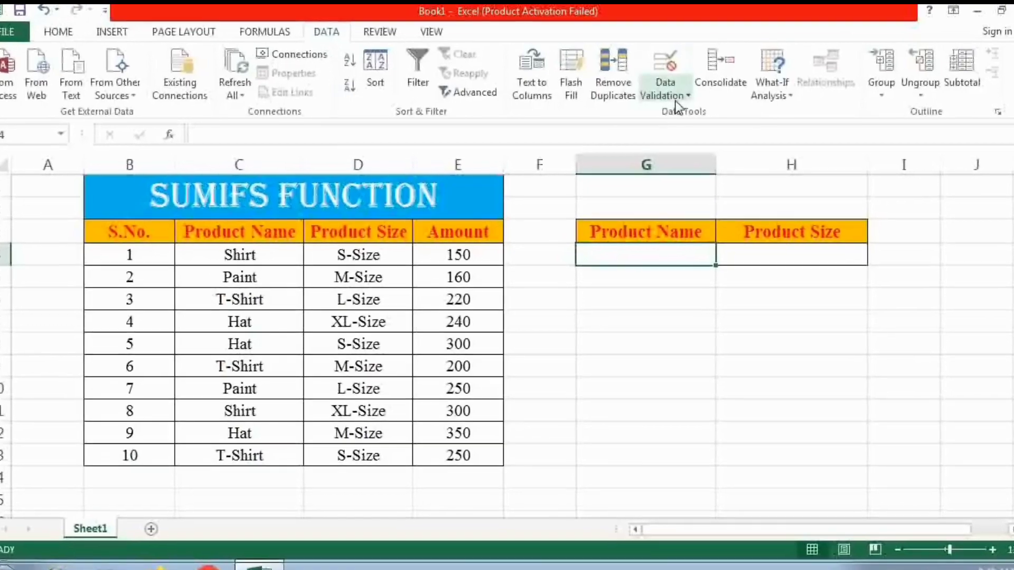
{"action": "left_click", "coordinate": [677, 101]}
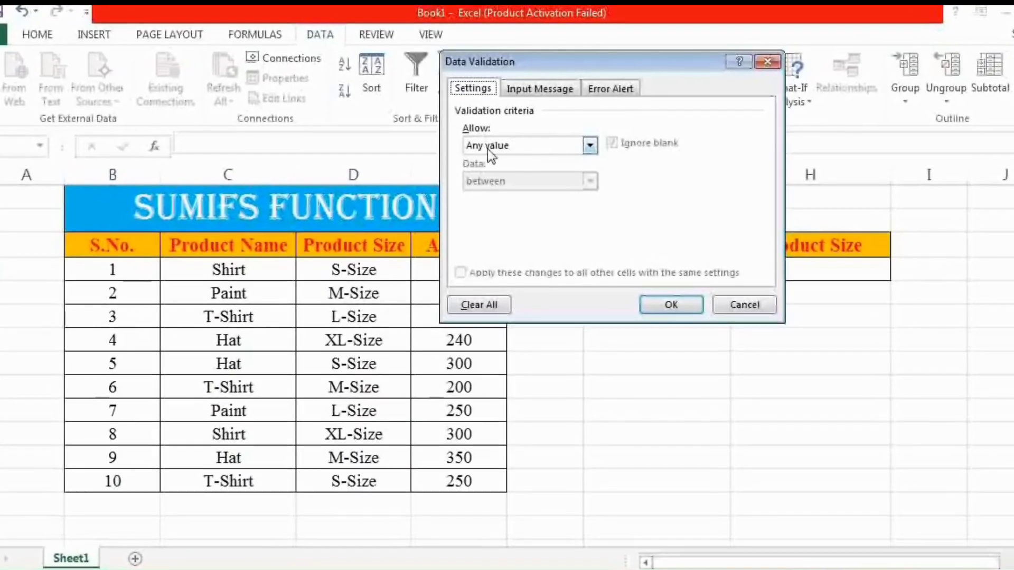
{"action": "left_click", "coordinate": [505, 149]}
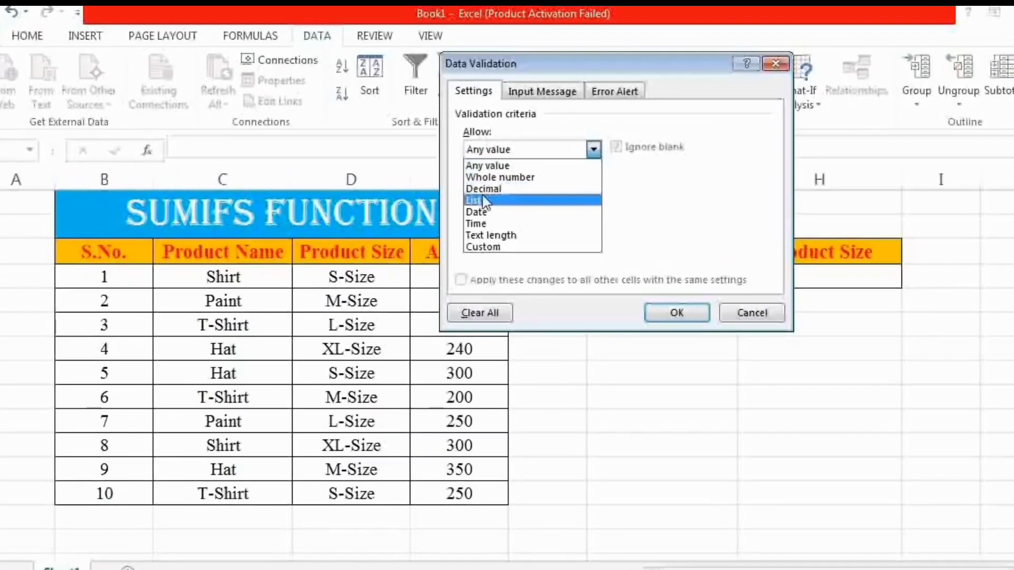
{"action": "left_click", "coordinate": [484, 199]}
{"action": "left_click", "coordinate": [494, 222]}
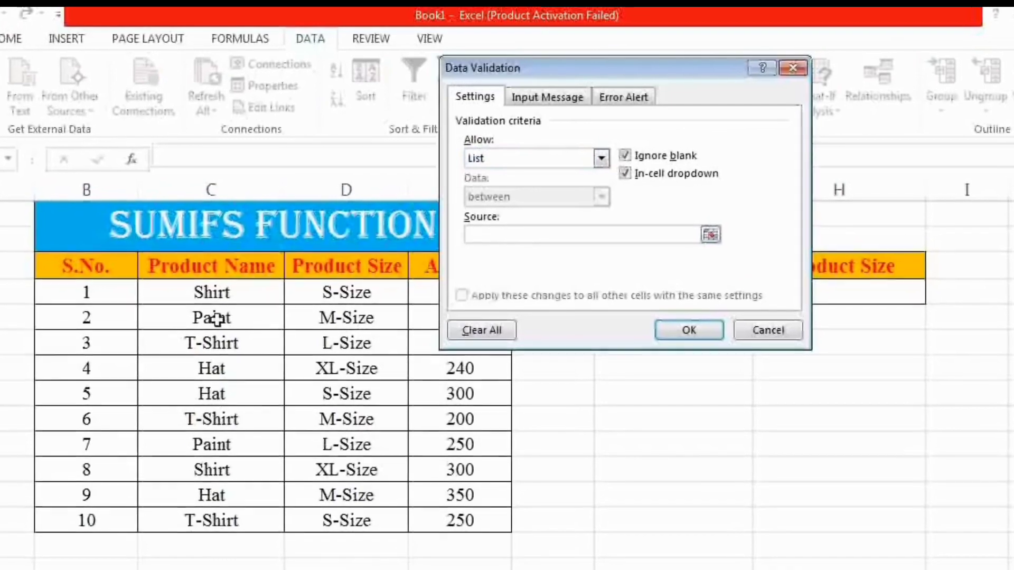
{"action": "left_click", "coordinate": [212, 290]}
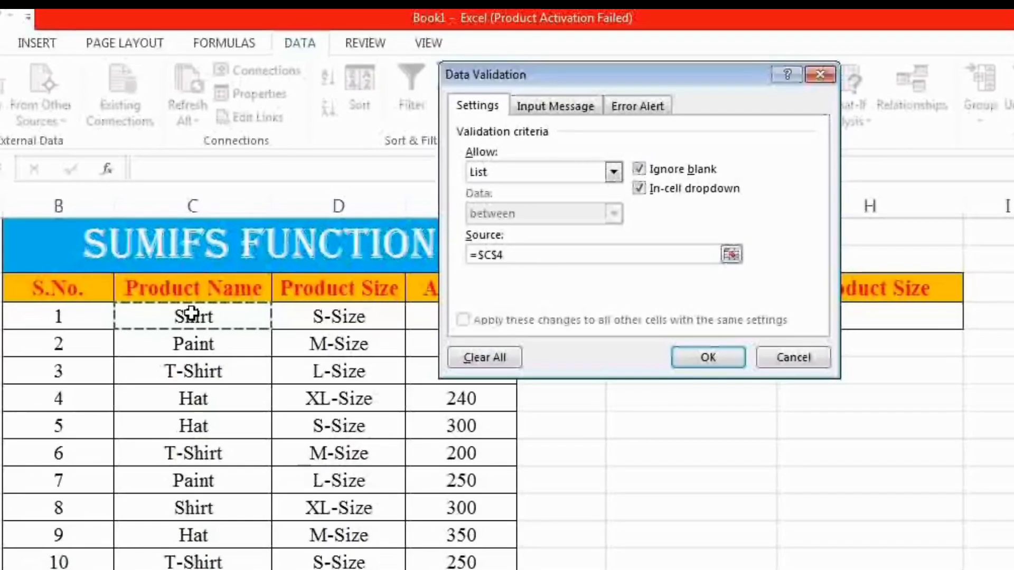
{"action": "left_click_drag", "start_coordinate": [192, 314], "coordinate": [190, 425]}
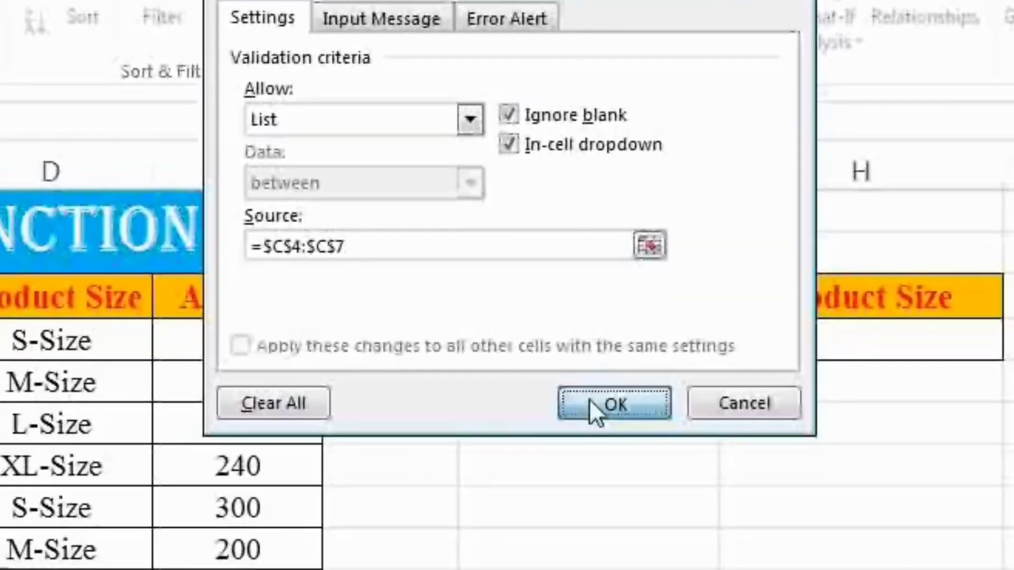
{"action": "left_click", "coordinate": [573, 444]}
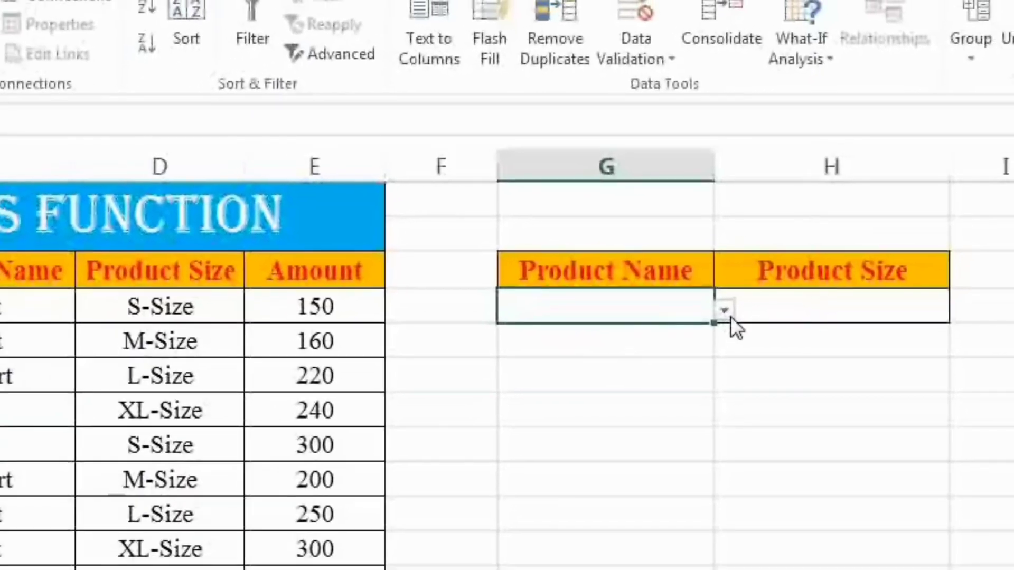
{"action": "left_click", "coordinate": [726, 321]}
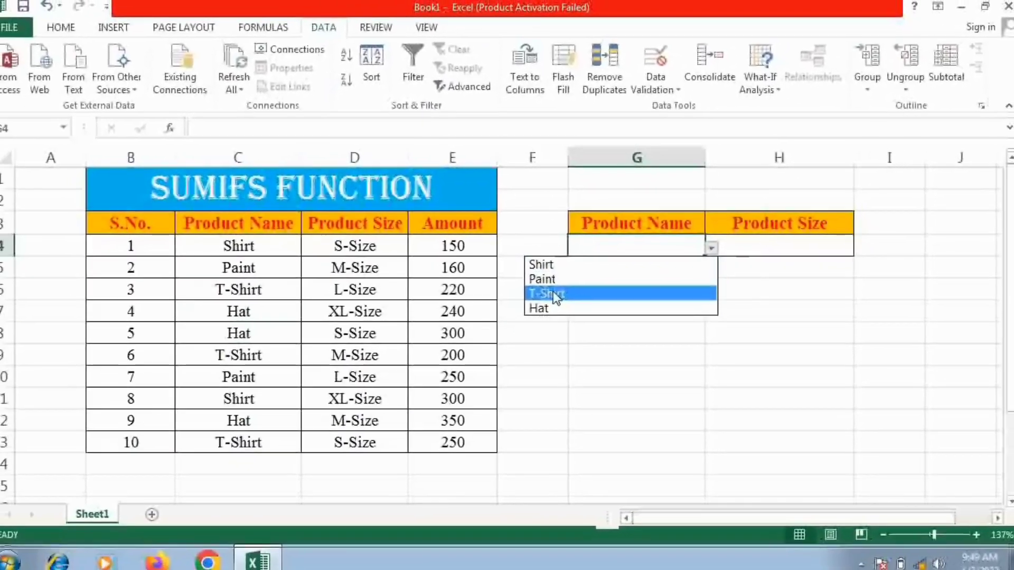
{"action": "left_click", "coordinate": [538, 312]}
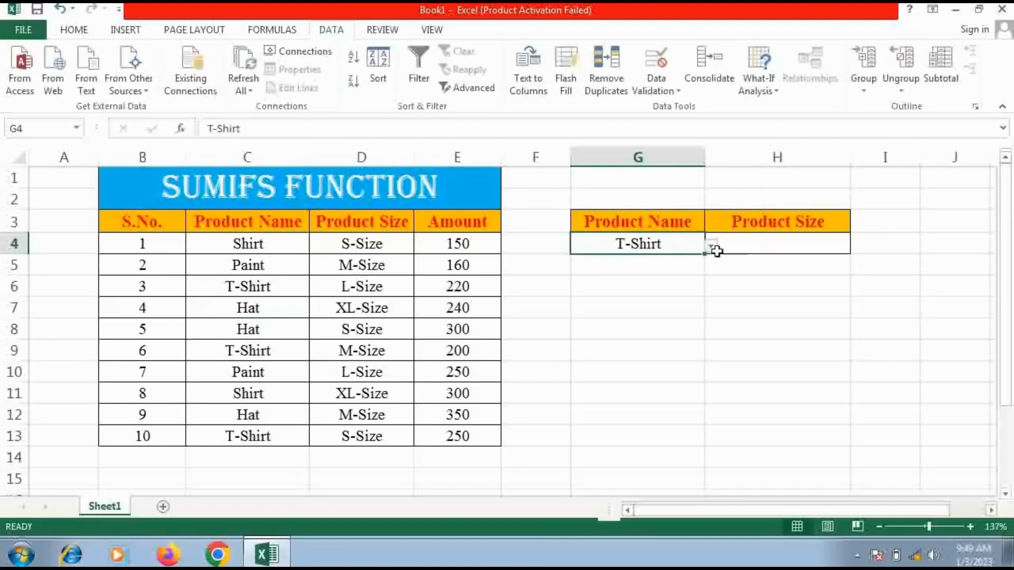
- Add a List data validation to cell H4 with source =$D$4:$D$7 and choose S-Size from its dropdown
{"action": "left_click", "coordinate": [765, 244]}
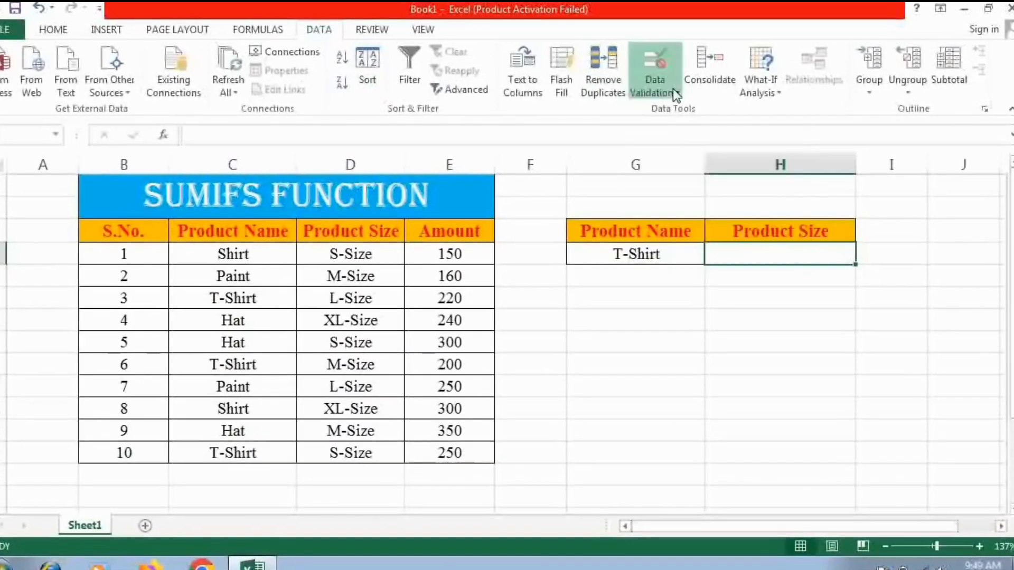
{"action": "left_click", "coordinate": [666, 93]}
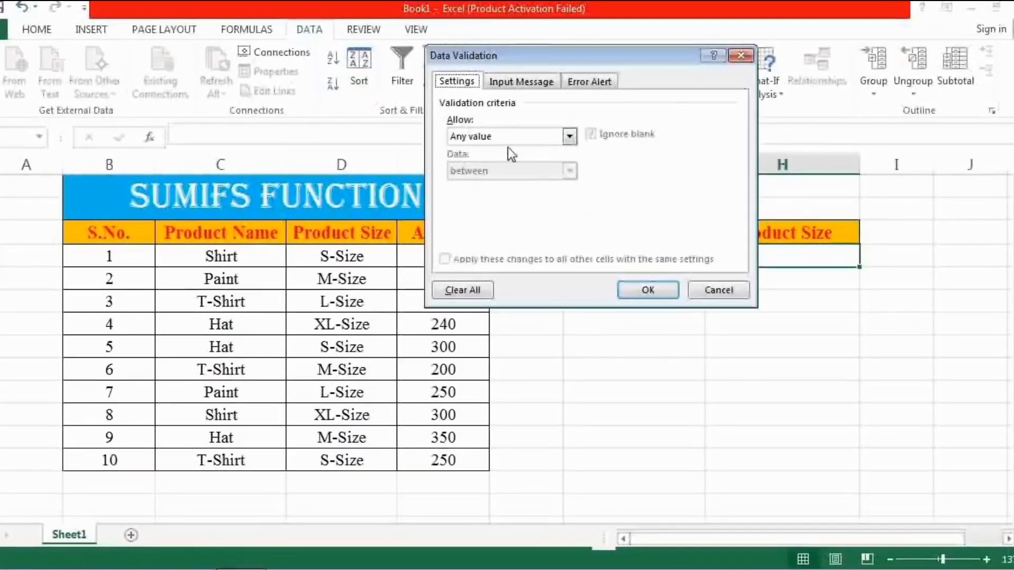
{"action": "left_click", "coordinate": [497, 139]}
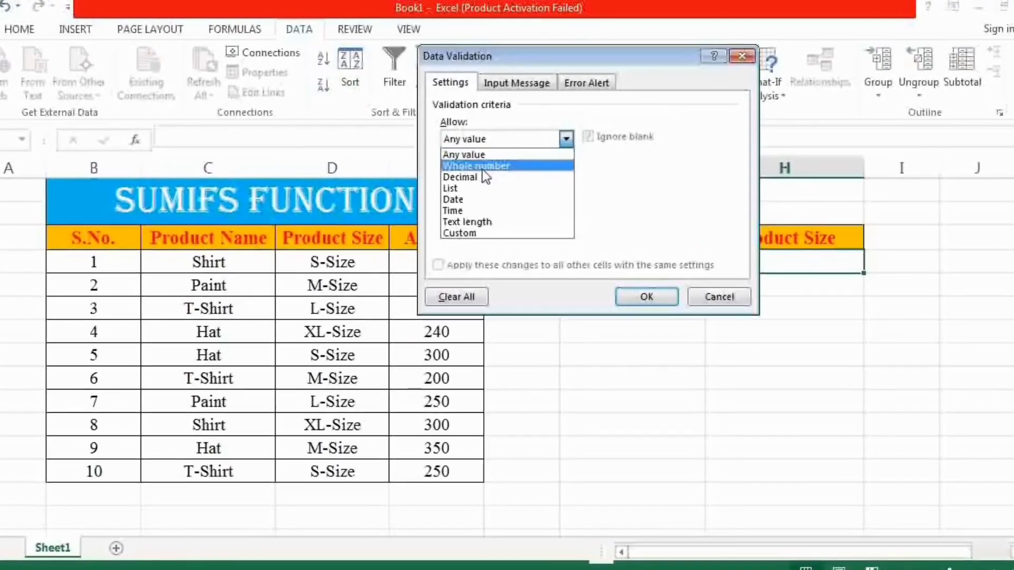
{"action": "left_click", "coordinate": [472, 192]}
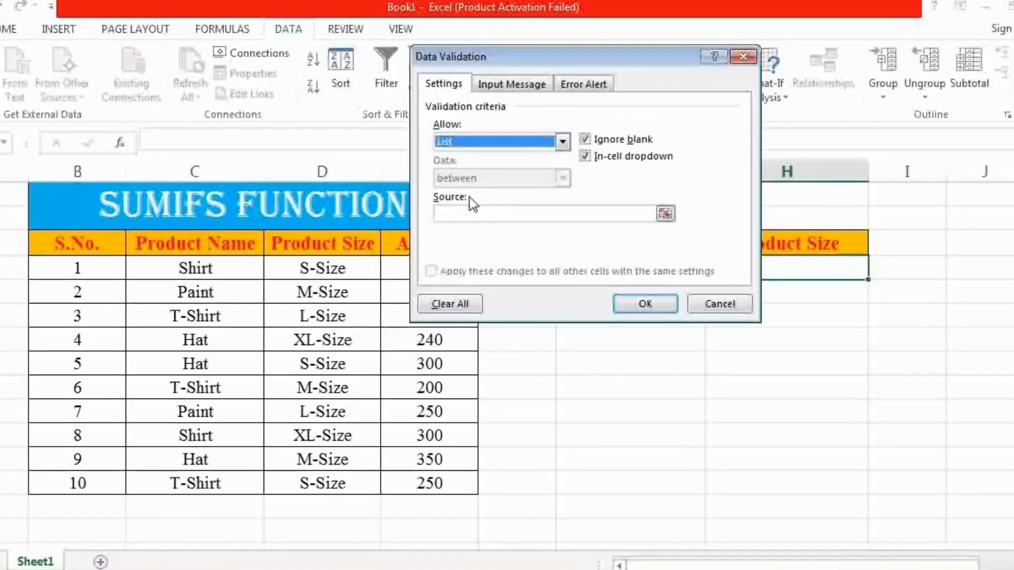
{"action": "left_click", "coordinate": [522, 213]}
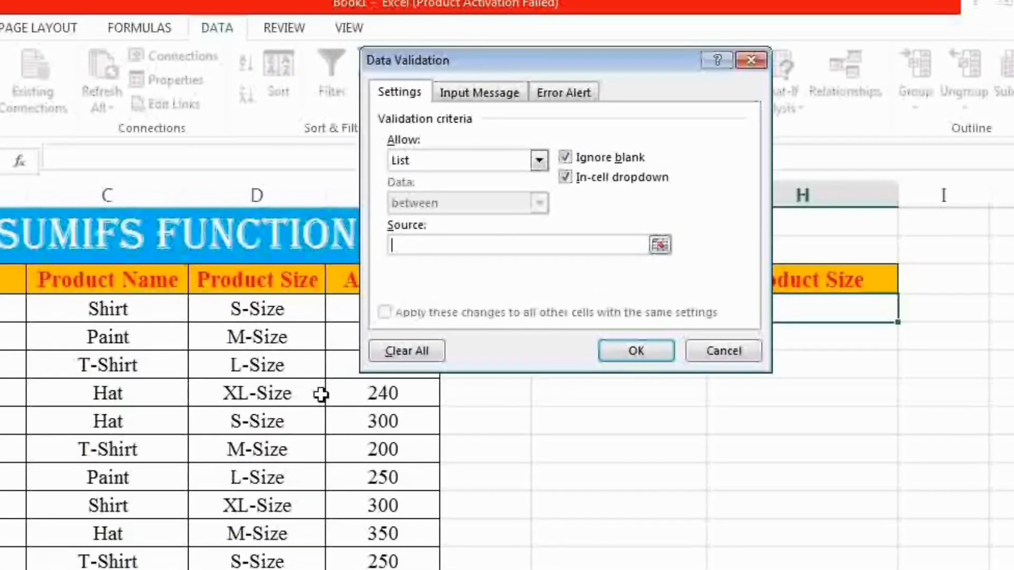
{"action": "left_click_drag", "start_coordinate": [272, 315], "coordinate": [268, 409]}
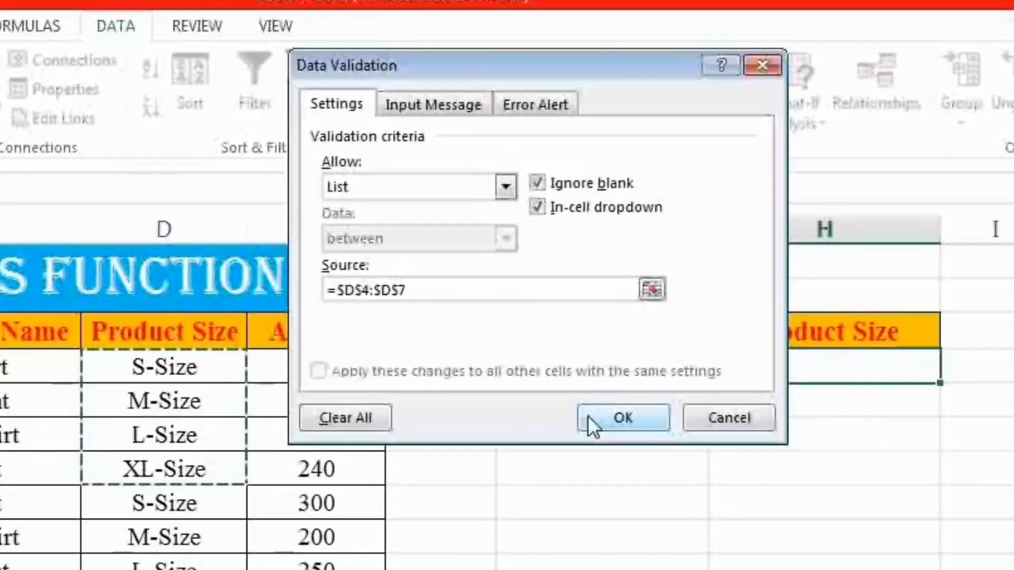
{"action": "left_click", "coordinate": [590, 412]}
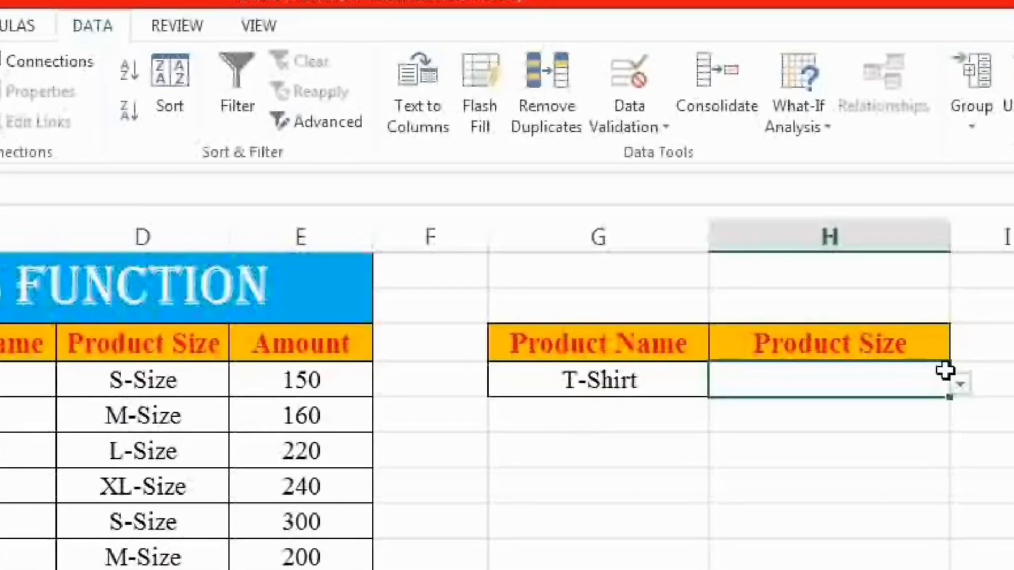
{"action": "left_click", "coordinate": [963, 393]}
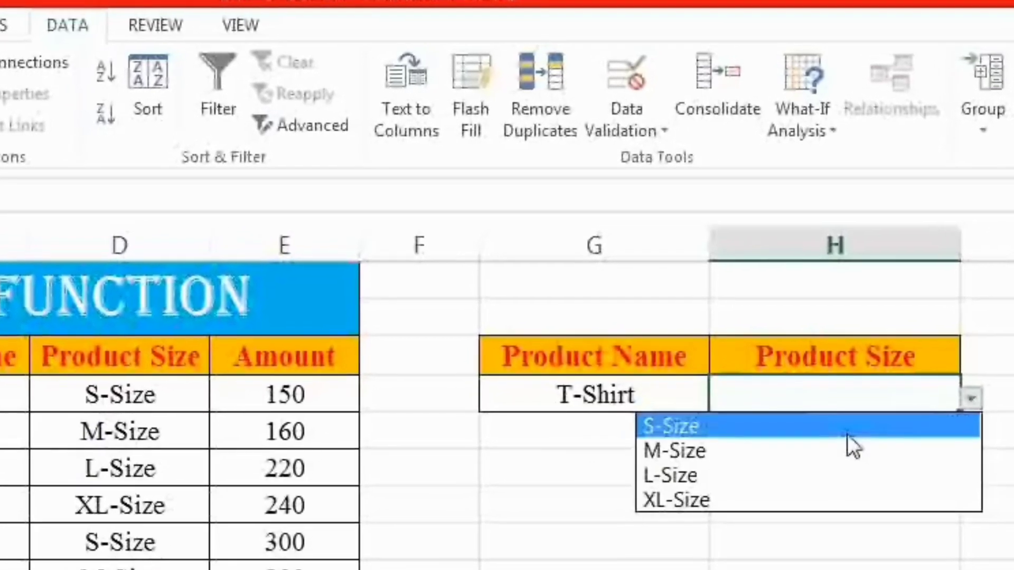
{"action": "left_click", "coordinate": [844, 427]}
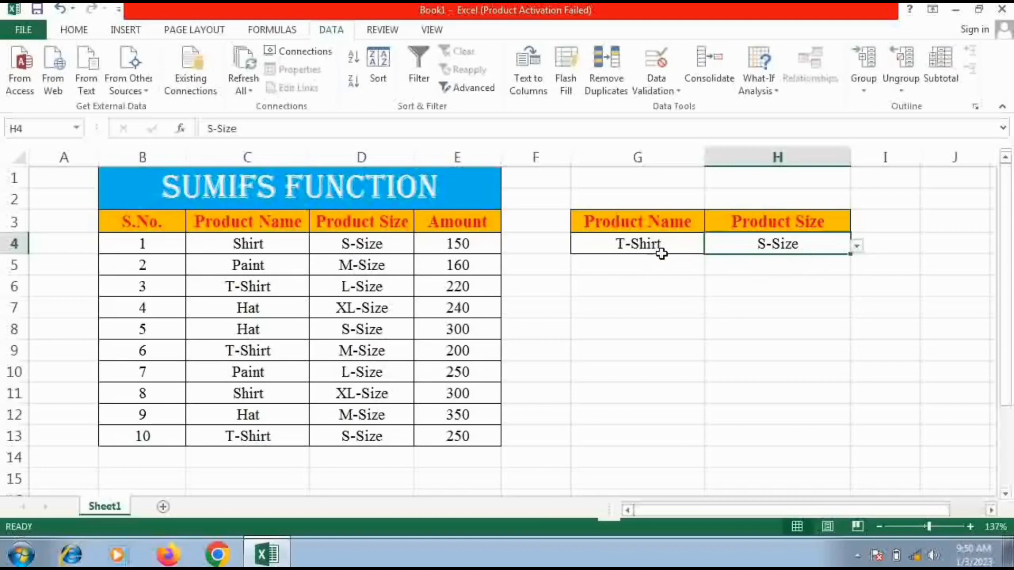
{"action": "left_click", "coordinate": [639, 243]}
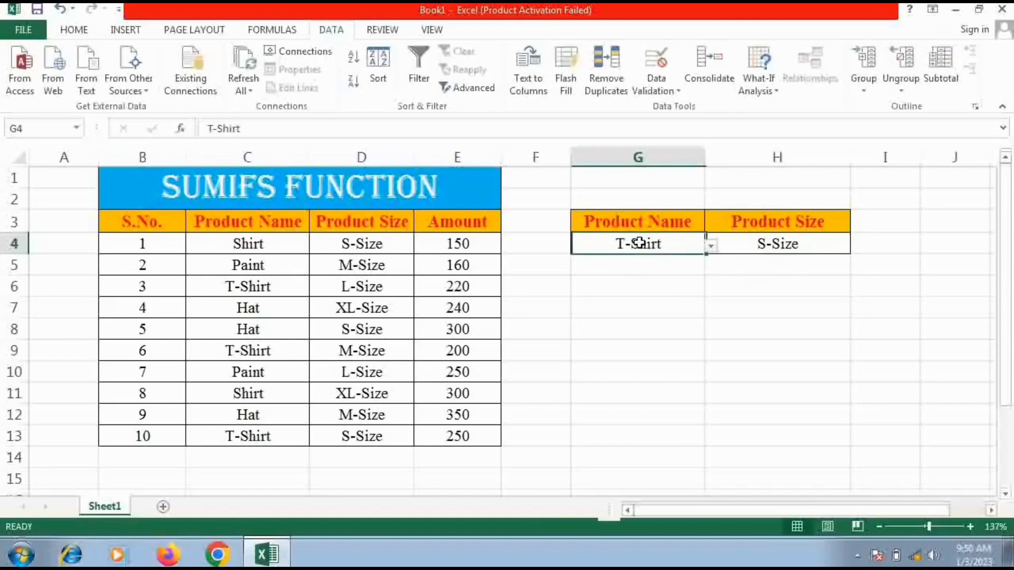
{"action": "left_click", "coordinate": [735, 243]}
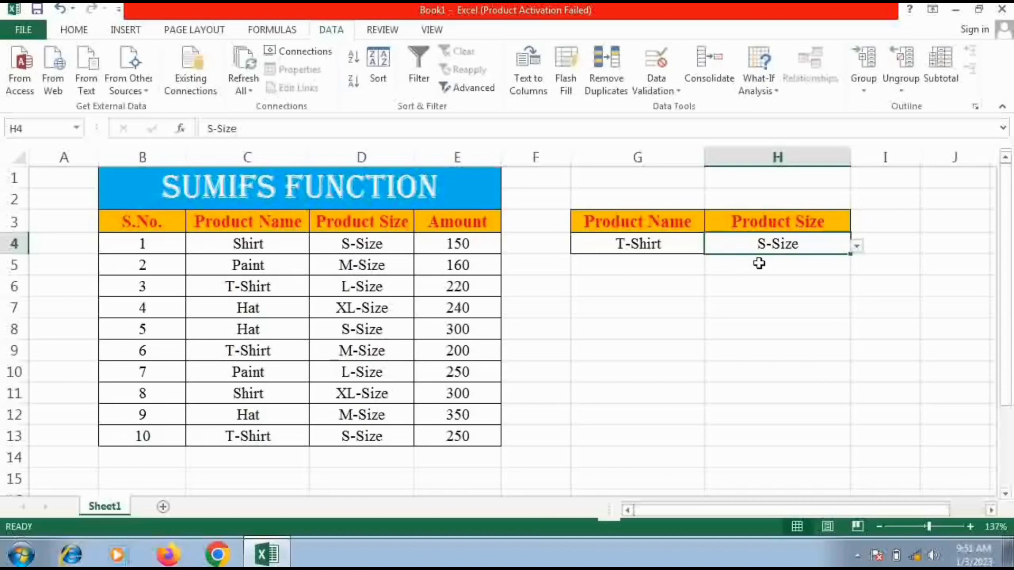
- Enter the label Sunifs in cell G6
{"action": "left_click", "coordinate": [623, 286]}
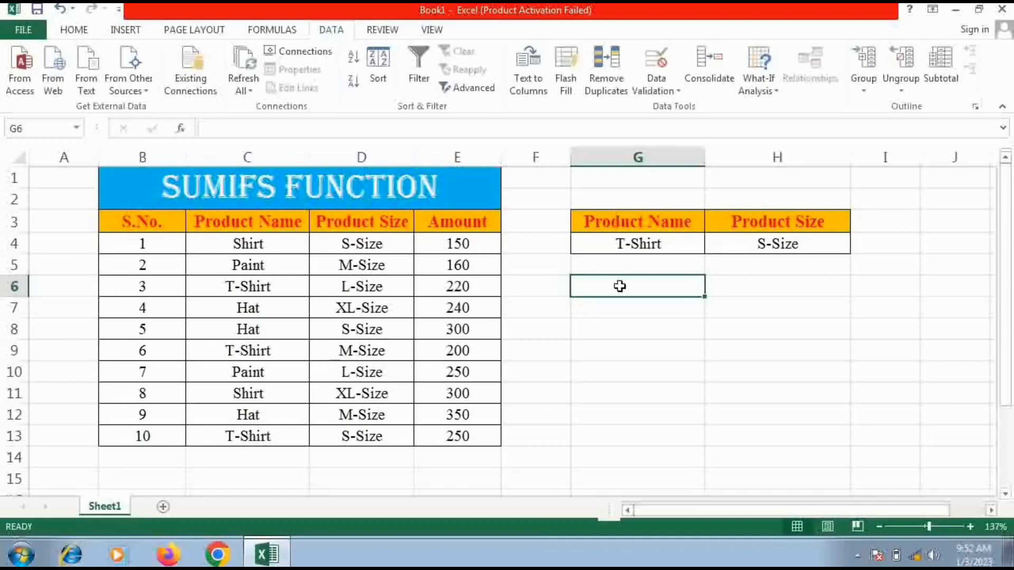
{"action": "type", "text": "Su"}
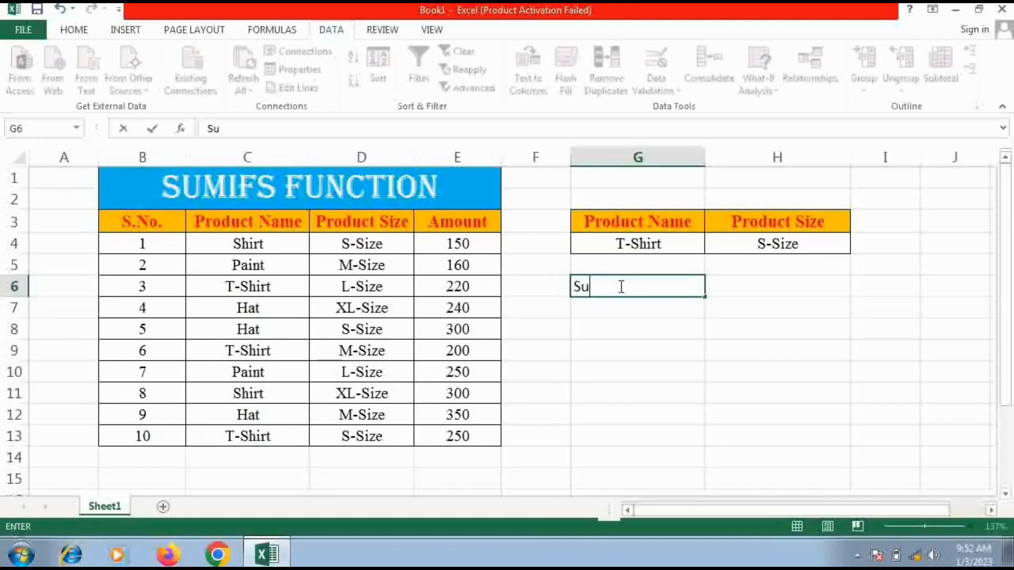
{"action": "type", "text": "nifs"}
{"action": "key", "text": "Tab"}
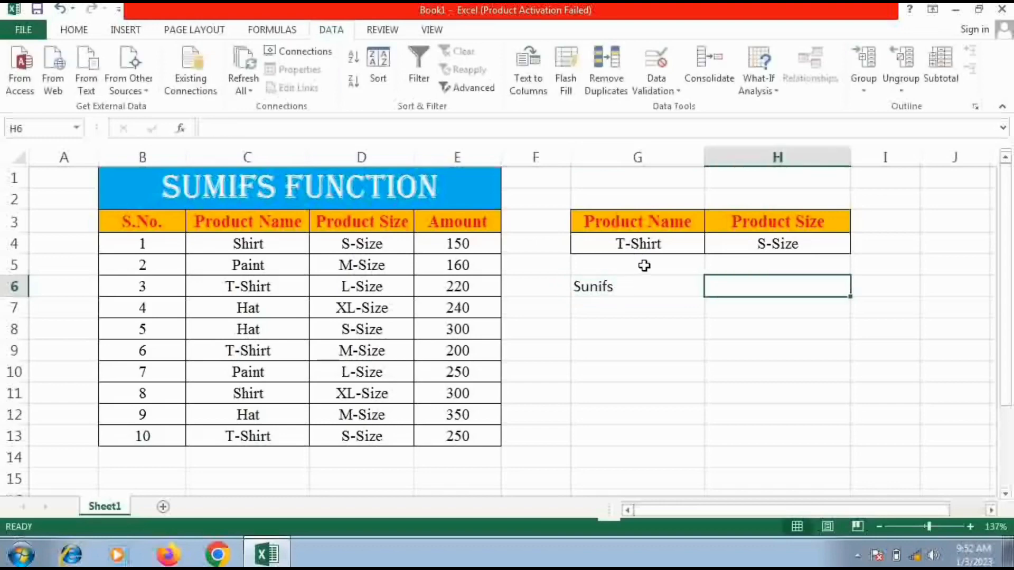
- Copy the formatting of the Product Name header in G3 onto the label in G6 with Format Painter
{"action": "left_click", "coordinate": [648, 227]}
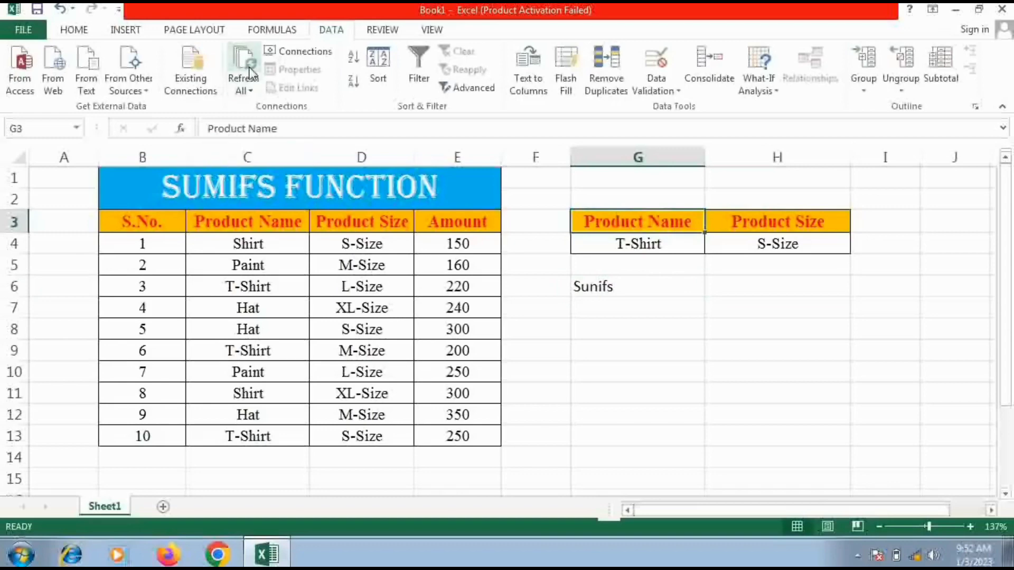
{"action": "left_click", "coordinate": [74, 30]}
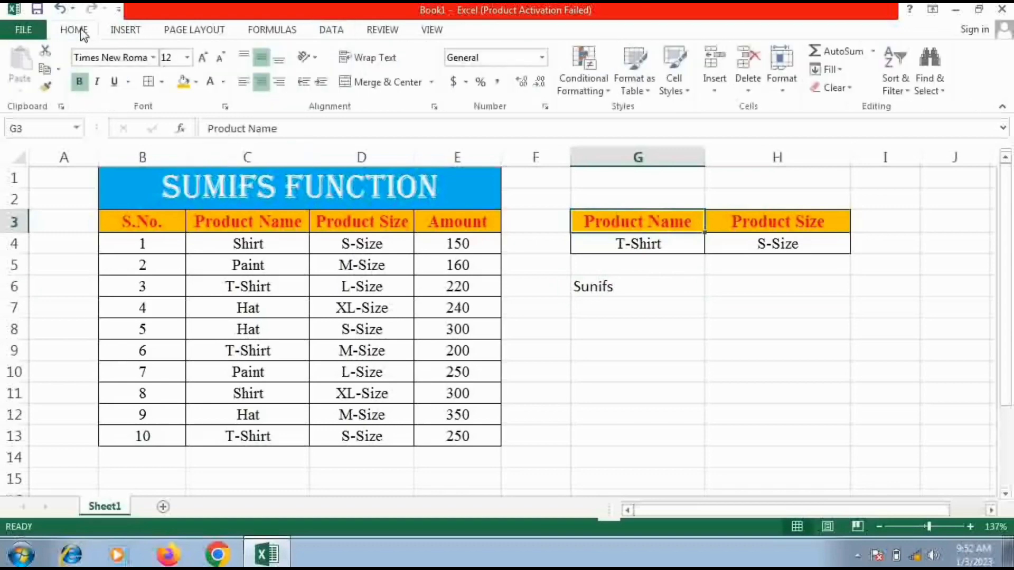
{"action": "left_click", "coordinate": [49, 88]}
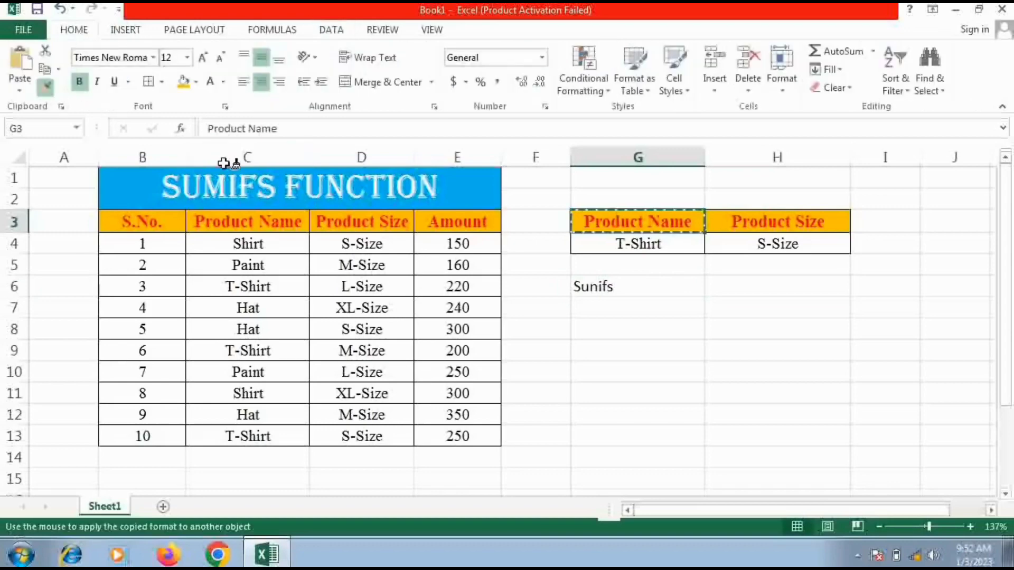
{"action": "left_click", "coordinate": [620, 286]}
- Copy the formatting of cell G4 onto the empty cell H6 with Format Painter
{"action": "left_click", "coordinate": [763, 292]}
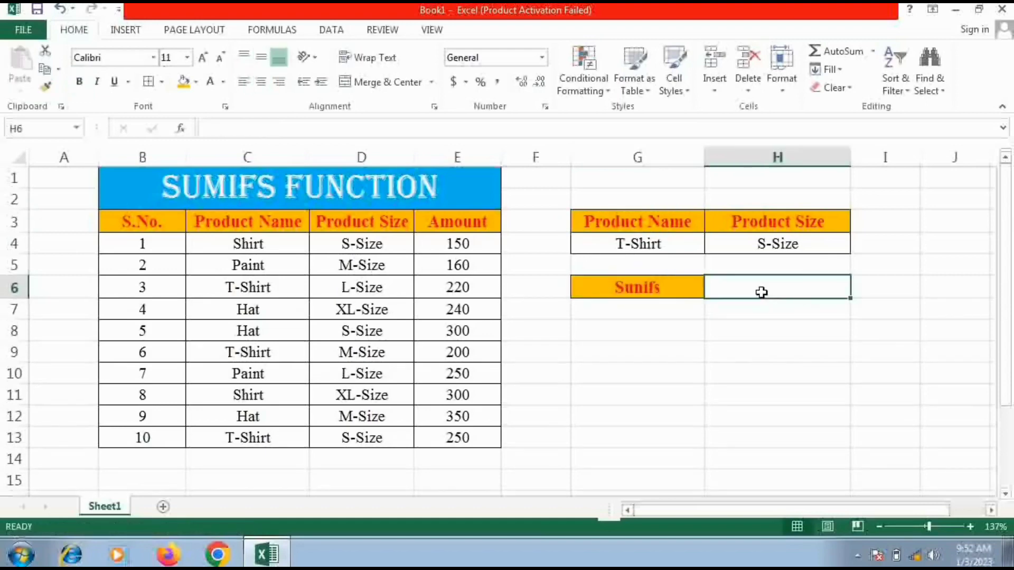
{"action": "left_click", "coordinate": [672, 241]}
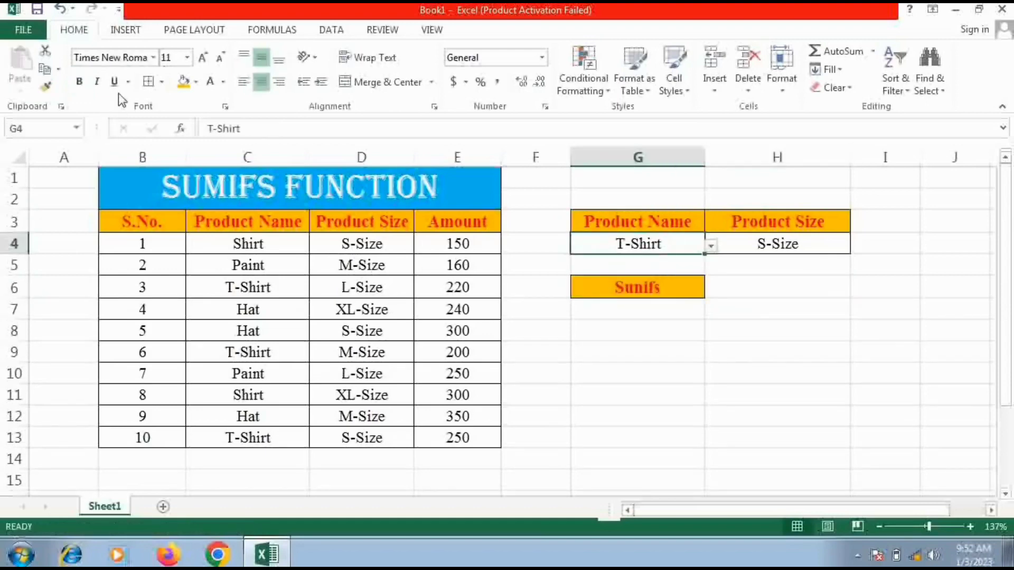
{"action": "left_click", "coordinate": [46, 86]}
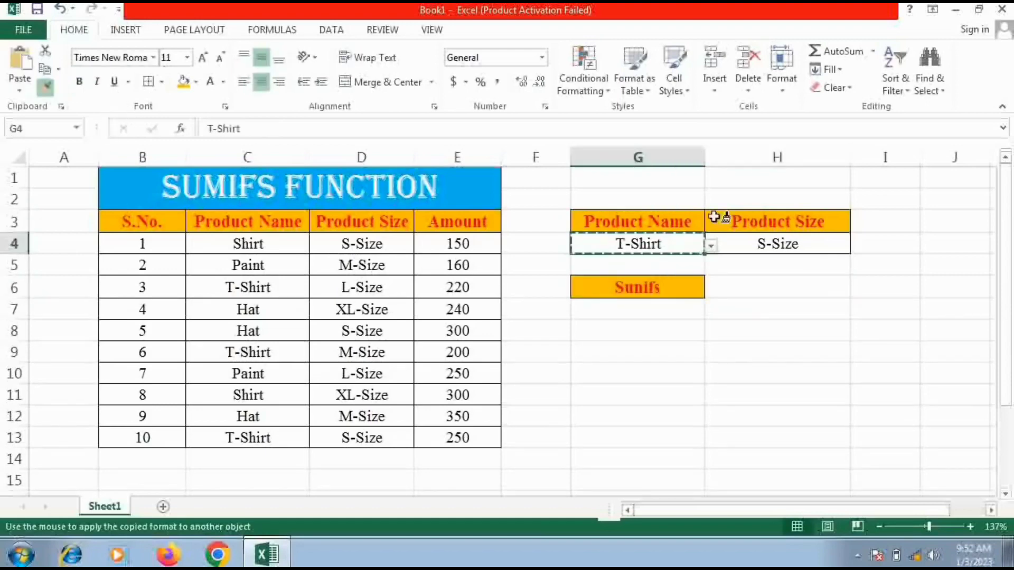
{"action": "left_click", "coordinate": [792, 284]}
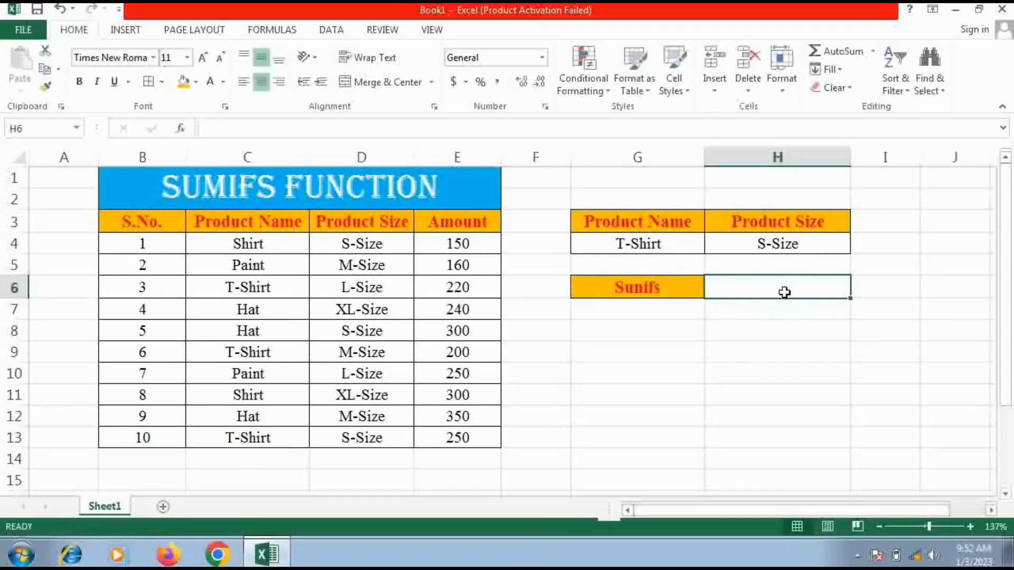
- Start a SUMIFS formula in cell H6 with the Amount values E4:E13 as the sum range
{"action": "type", "text": "="}
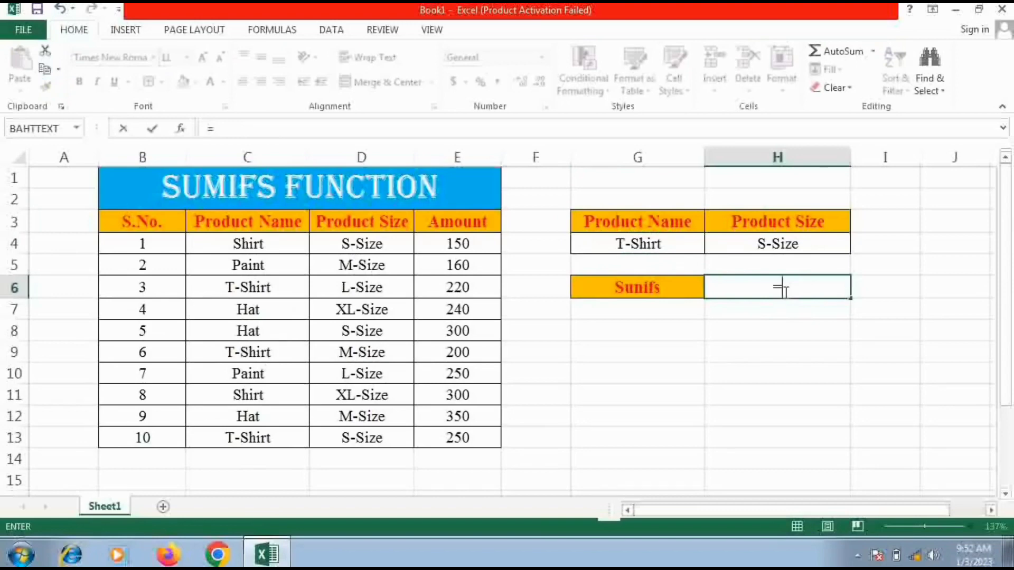
{"action": "type", "text": "sumi"}
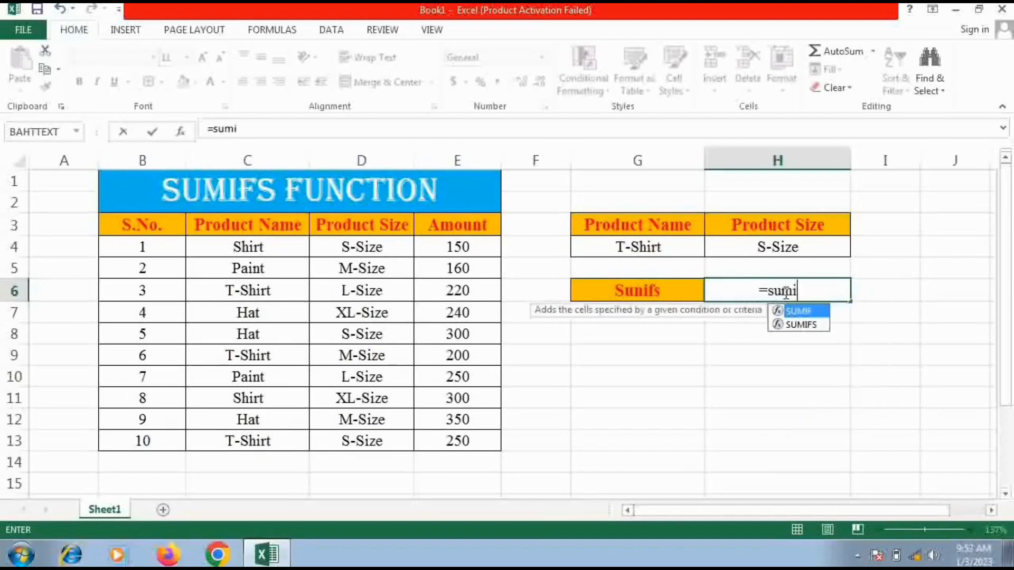
{"action": "type", "text": "fs"}
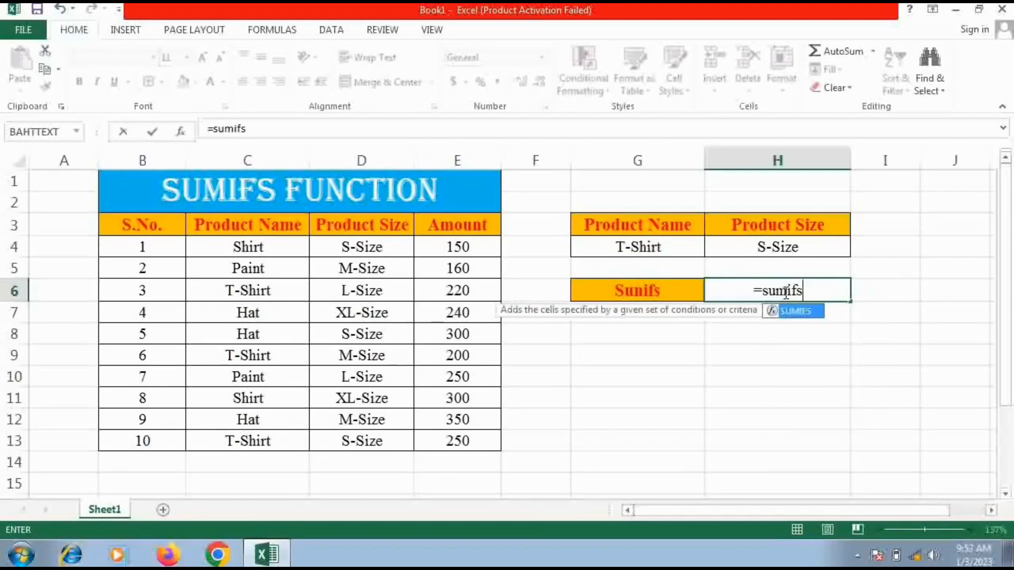
{"action": "key", "text": "Tab"}
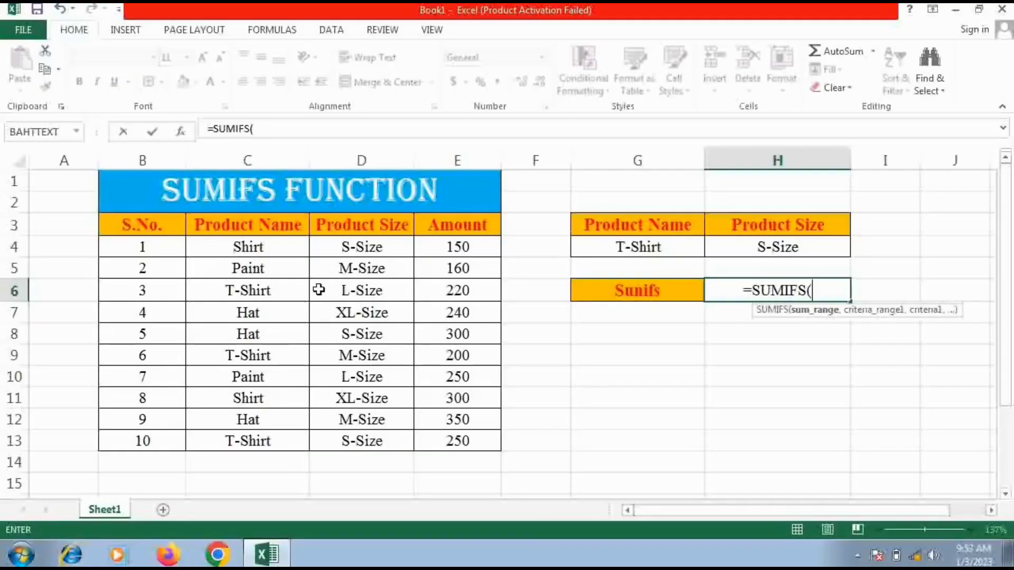
{"action": "left_click", "coordinate": [433, 248]}
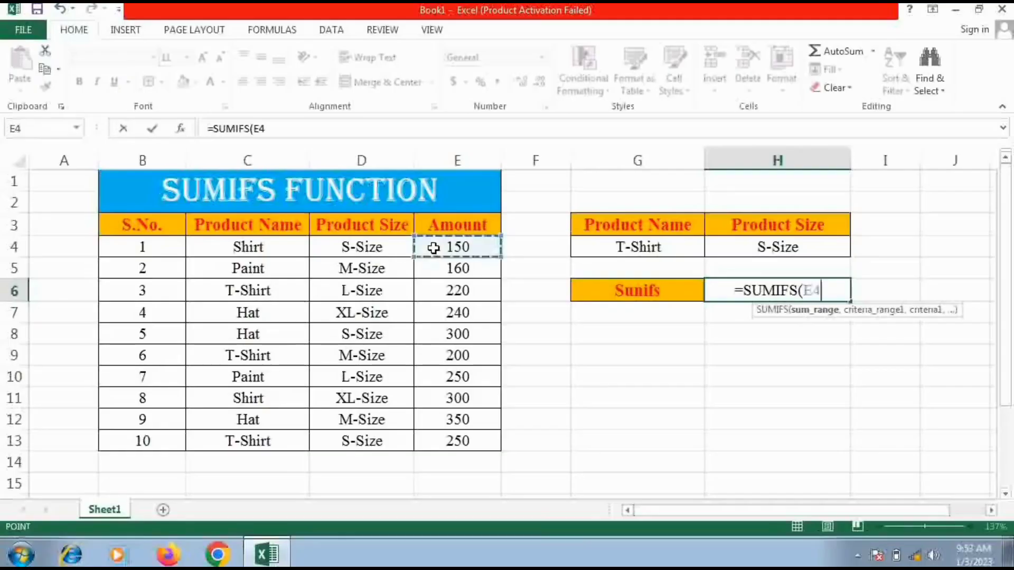
{"action": "left_click_drag", "start_coordinate": [433, 249], "coordinate": [437, 434]}
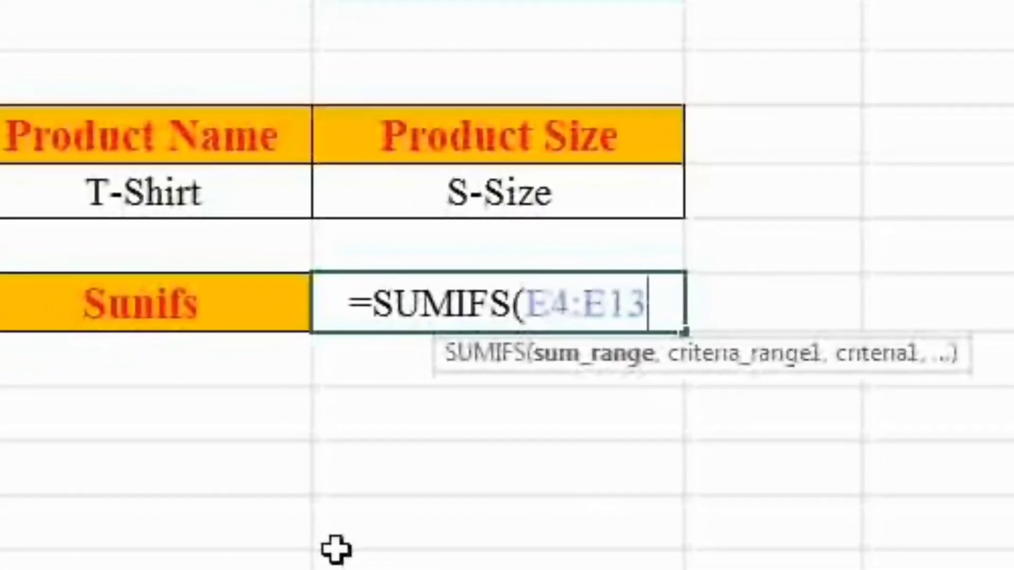
{"action": "type", "text": ","}
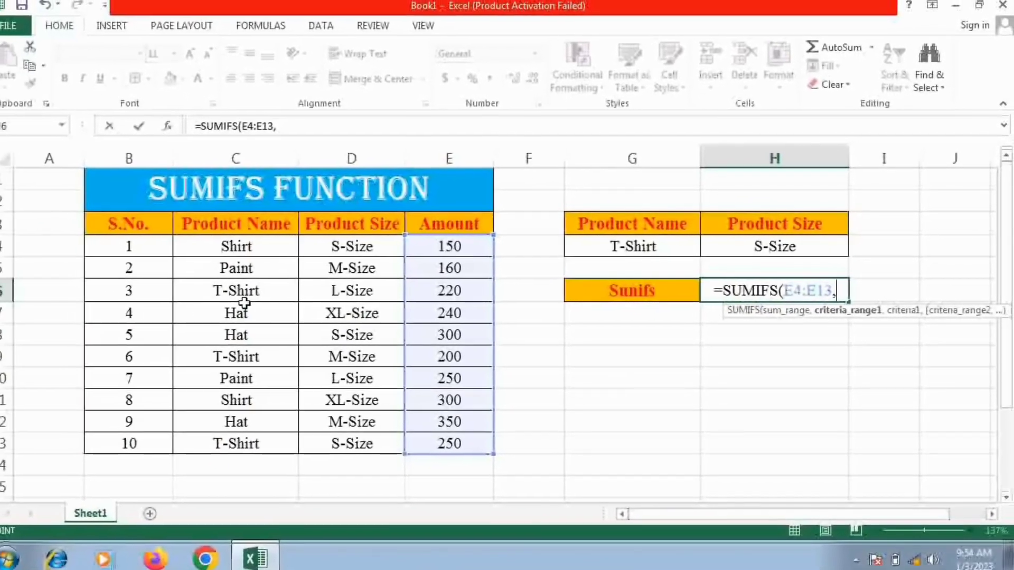
- Add the first SUMIFS condition, with Product Name range C4:C13 as criteria range and G4 as its criterion
{"action": "left_click", "coordinate": [202, 245]}
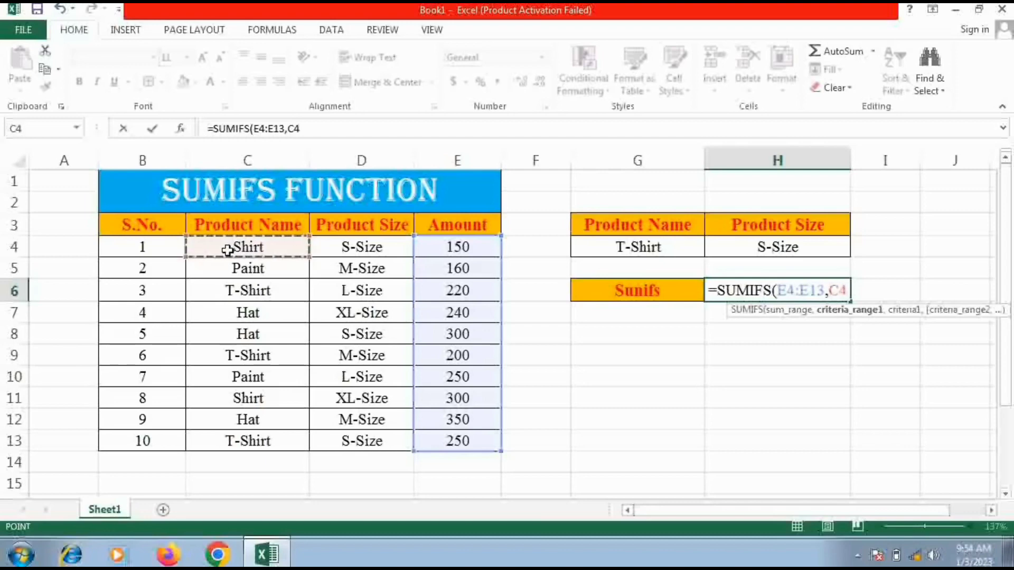
{"action": "left_click_drag", "start_coordinate": [227, 245], "coordinate": [230, 441]}
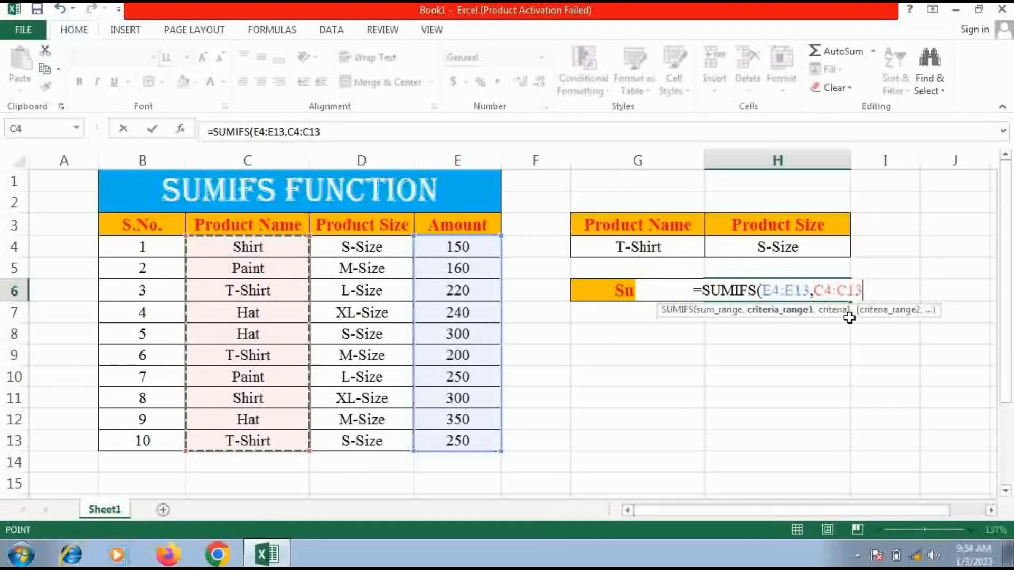
{"action": "type", "text": ","}
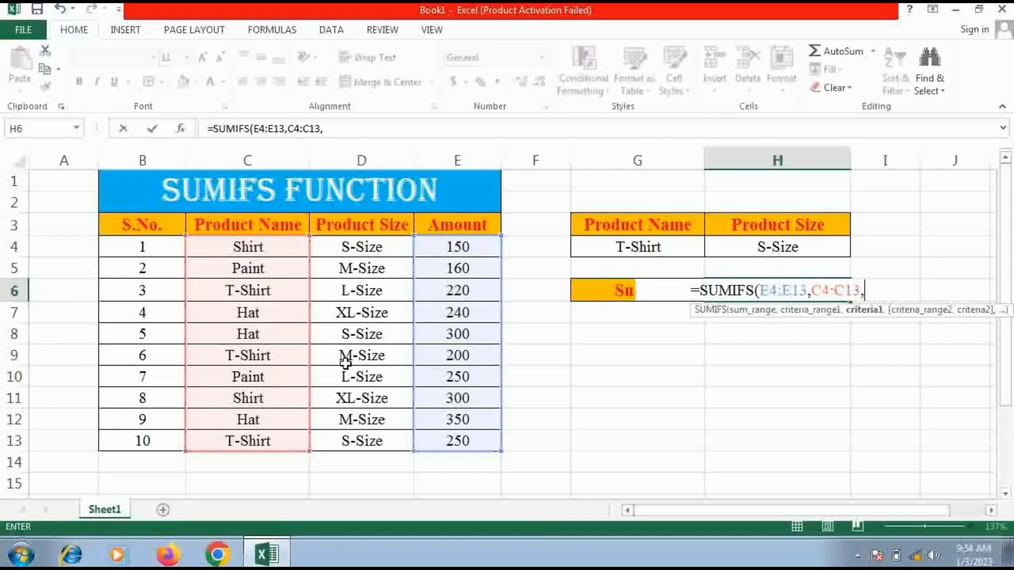
{"action": "left_click", "coordinate": [641, 243]}
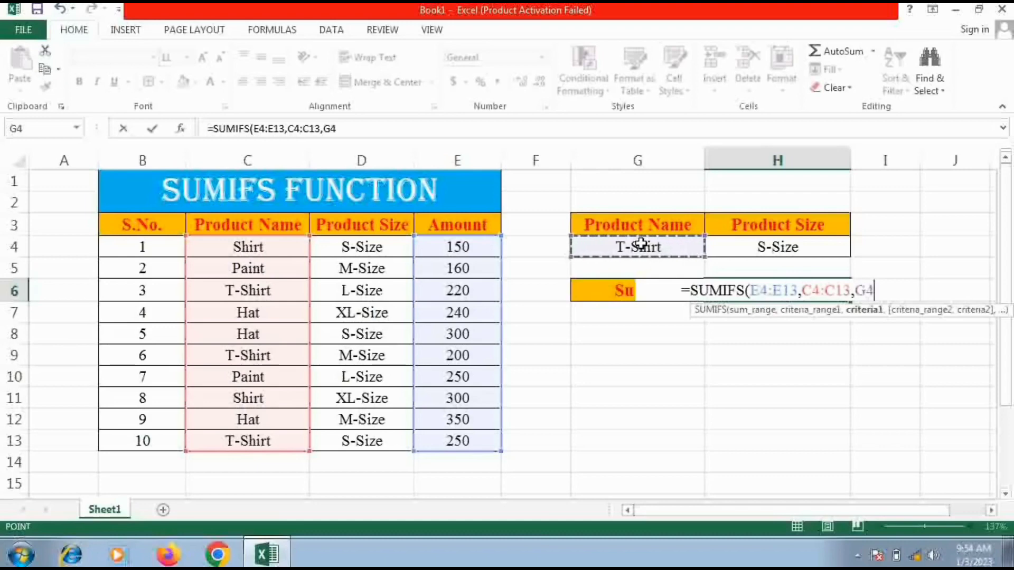
{"action": "type", "text": ","}
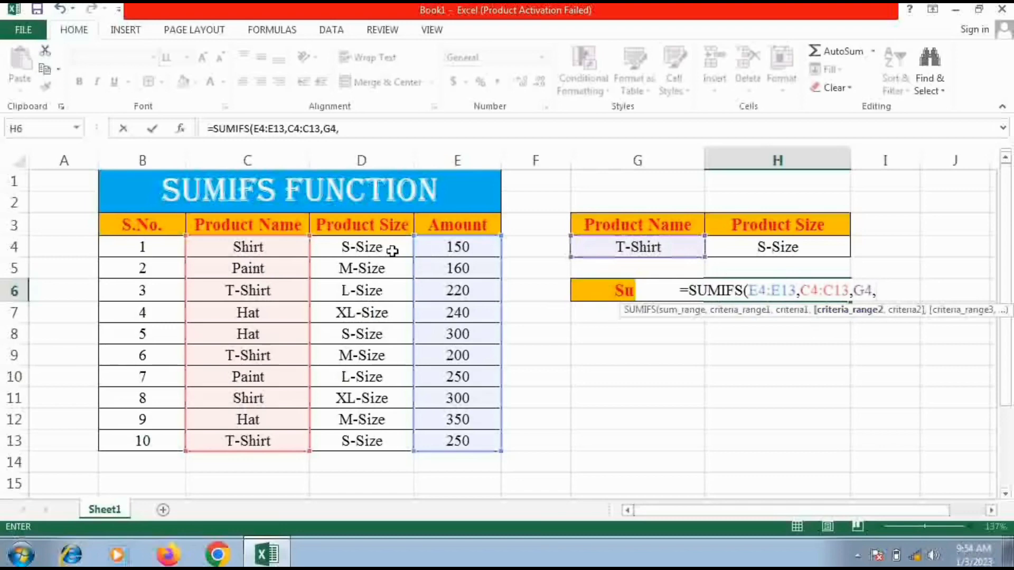
- Add Product Size range D4:D13 with criterion H4 and complete the formula as =SUMIFS(E4:E13,C4:C13,G4,D4:D13,H4)
{"action": "left_click_drag", "start_coordinate": [392, 250], "coordinate": [382, 436]}
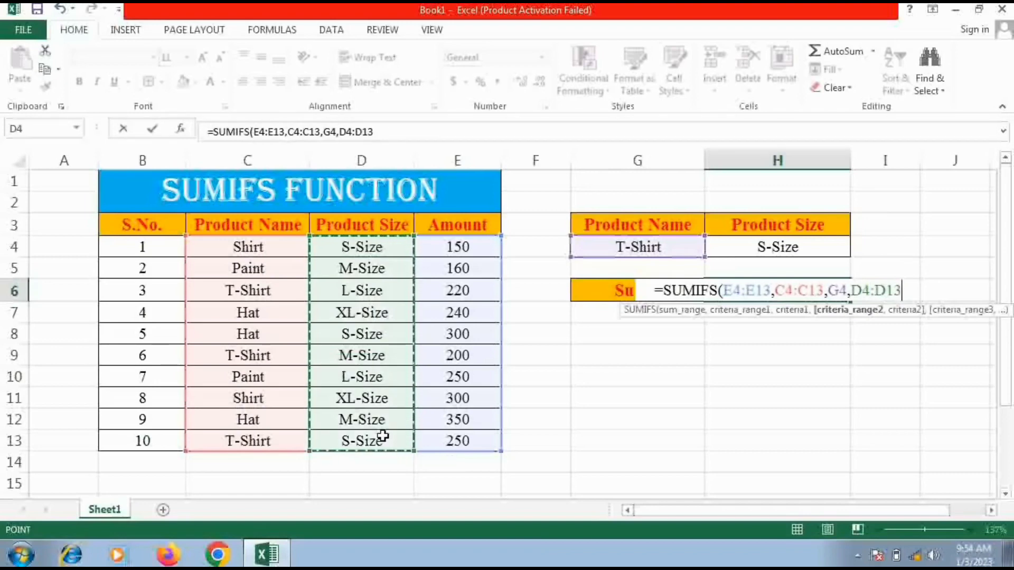
{"action": "type", "text": ","}
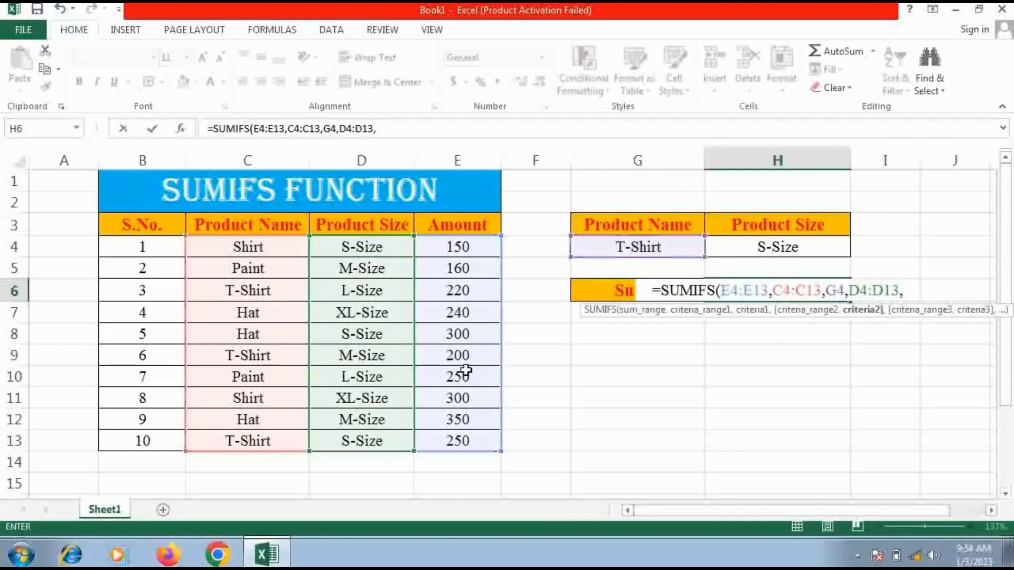
{"action": "left_click", "coordinate": [767, 241]}
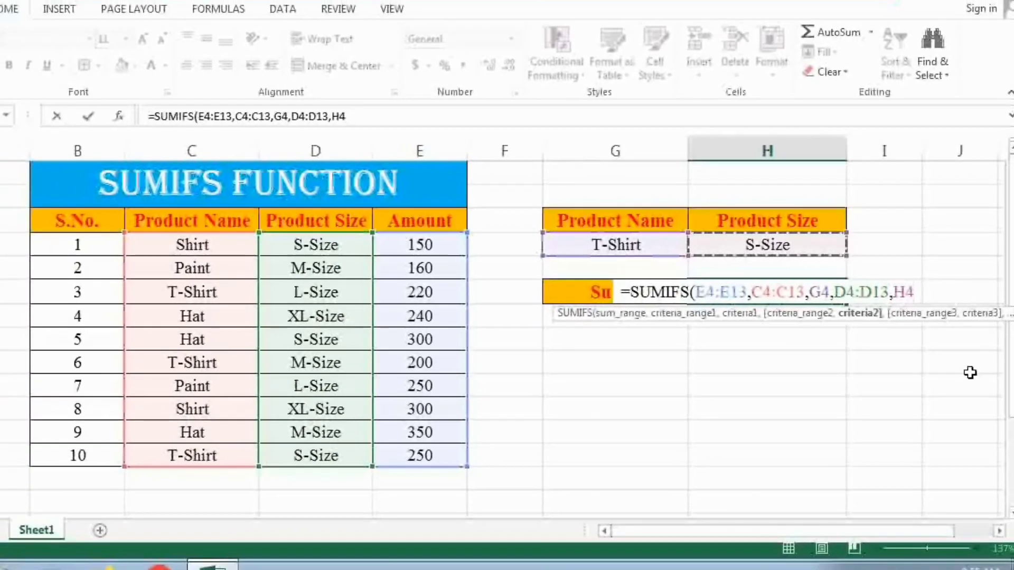
{"action": "type", "text": ")"}
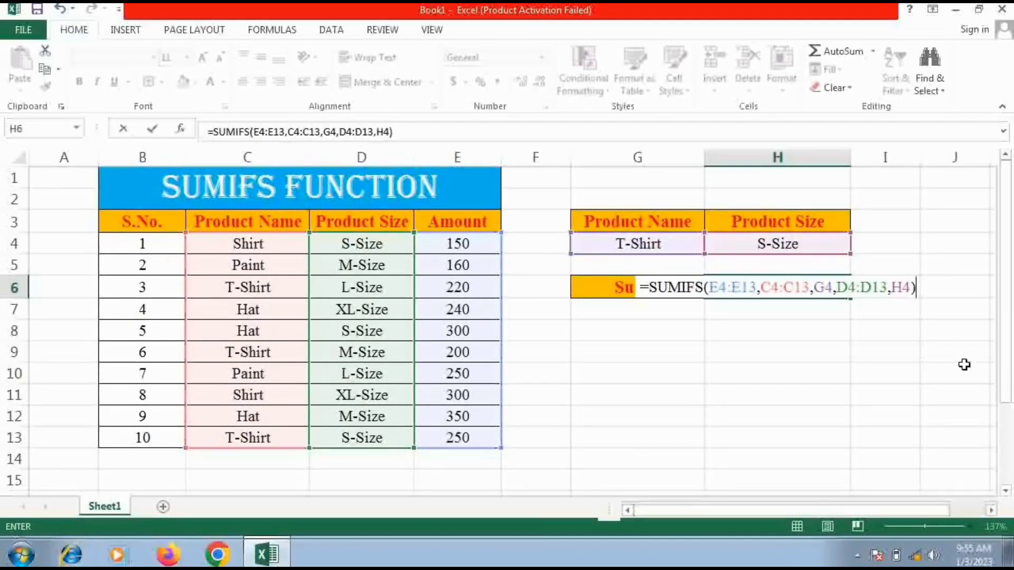
{"action": "key", "text": "Return"}
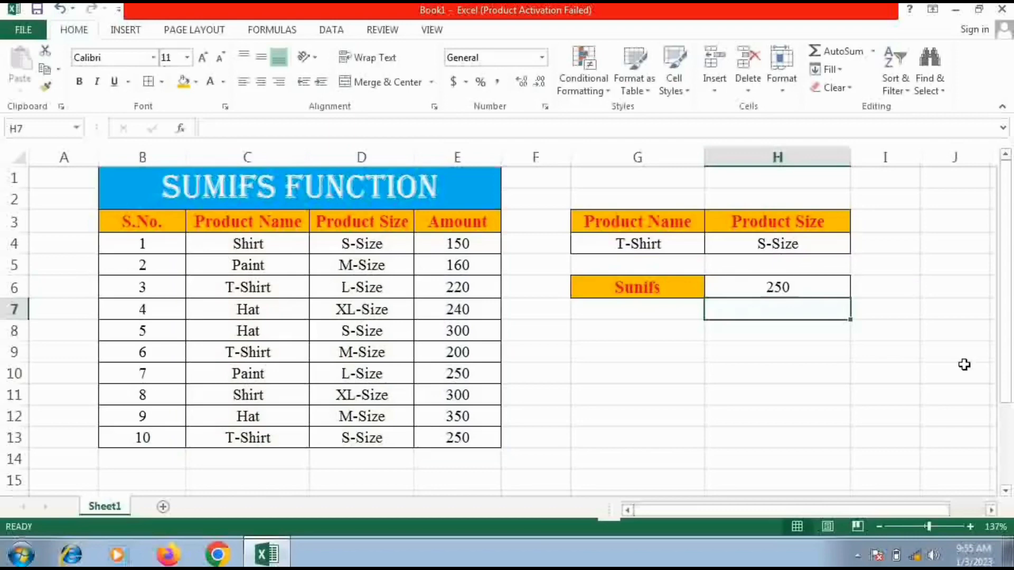
- Check the SUMIFS result in H6 against the product, size and amount cells of the T-Shirt rows
{"action": "left_click", "coordinate": [776, 290]}
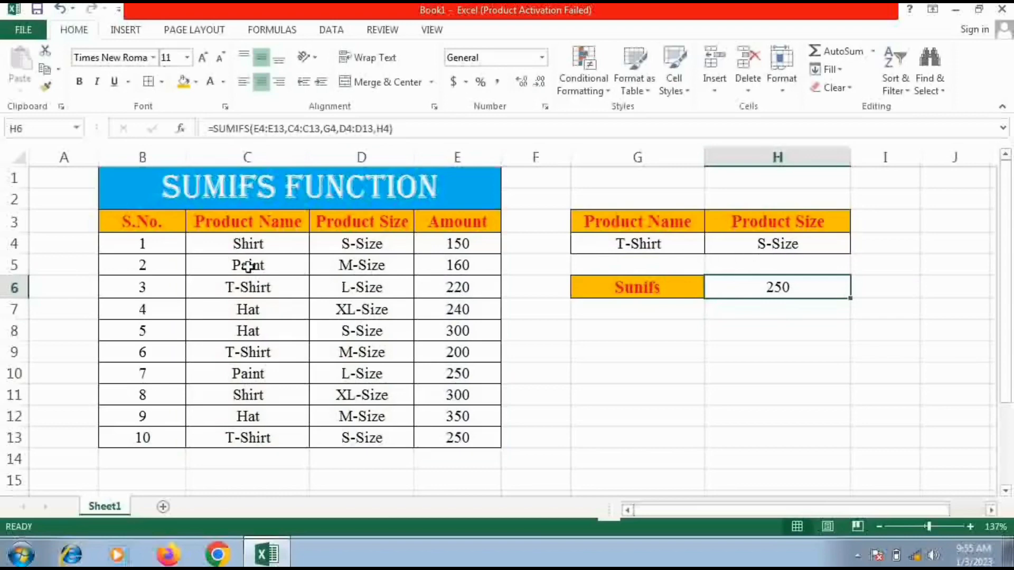
{"action": "left_click", "coordinate": [258, 289]}
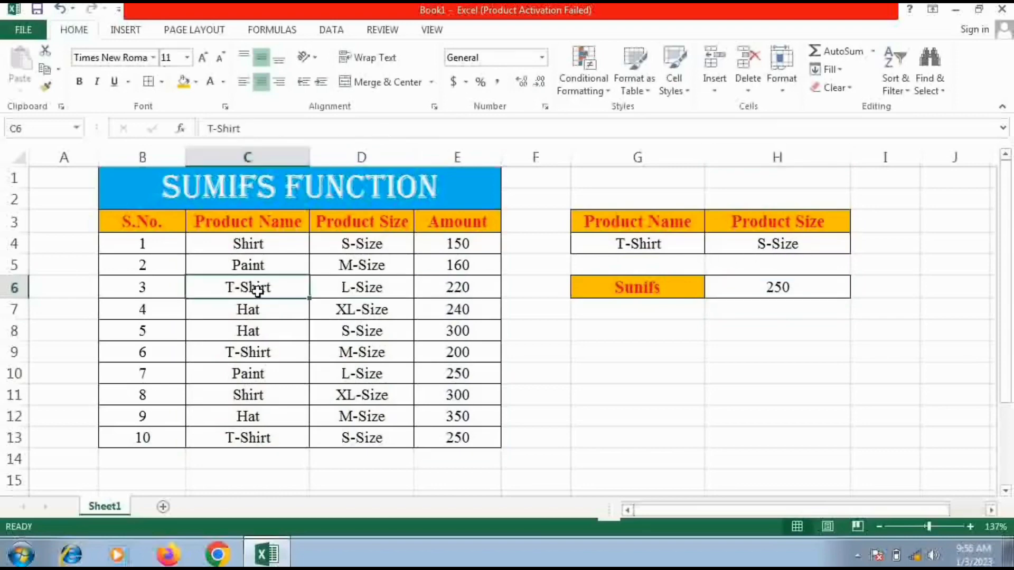
{"action": "left_click", "coordinate": [338, 291]}
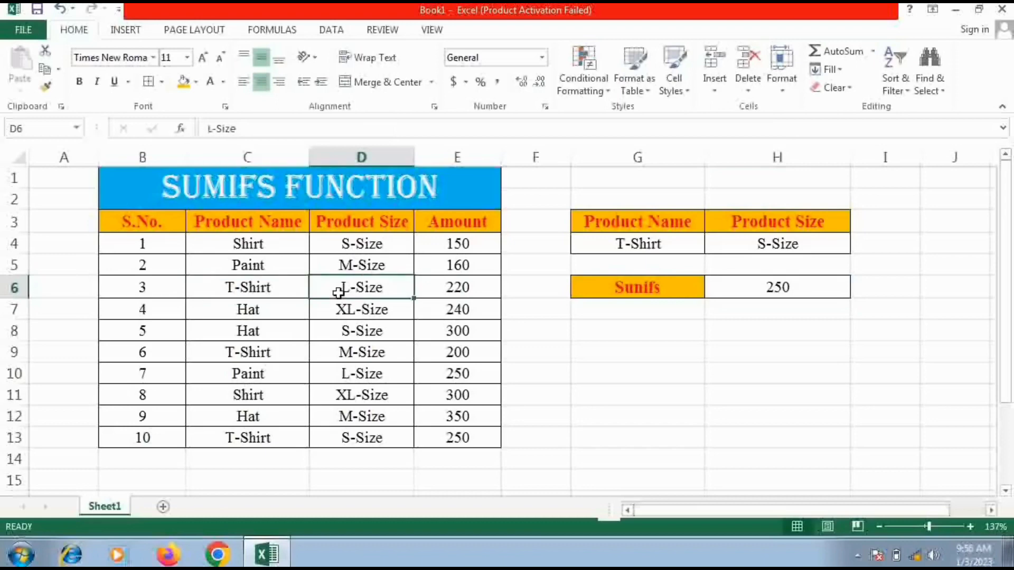
{"action": "left_click", "coordinate": [275, 351]}
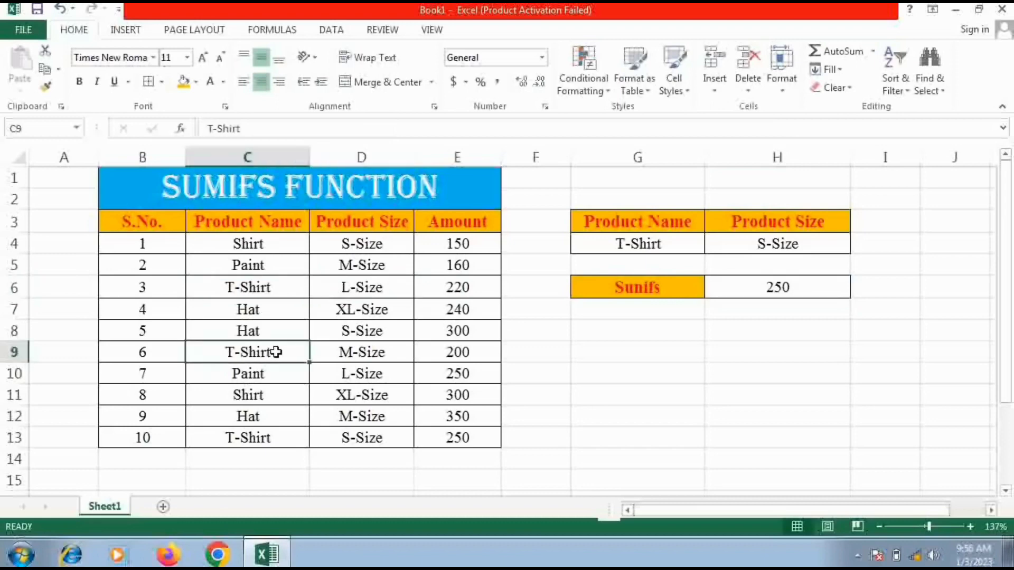
{"action": "left_click", "coordinate": [364, 355]}
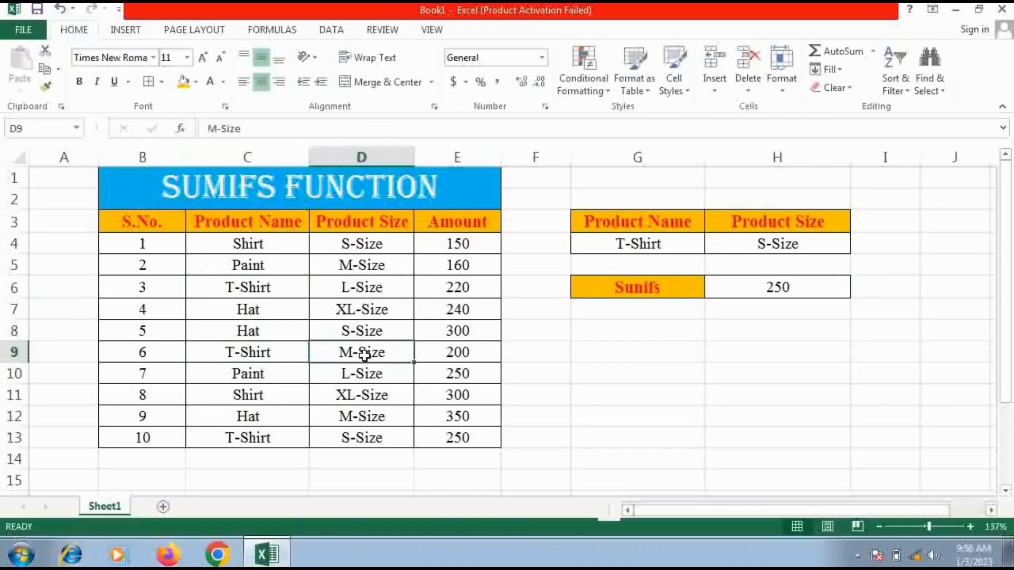
{"action": "left_click", "coordinate": [287, 444]}
{"action": "left_click", "coordinate": [367, 440]}
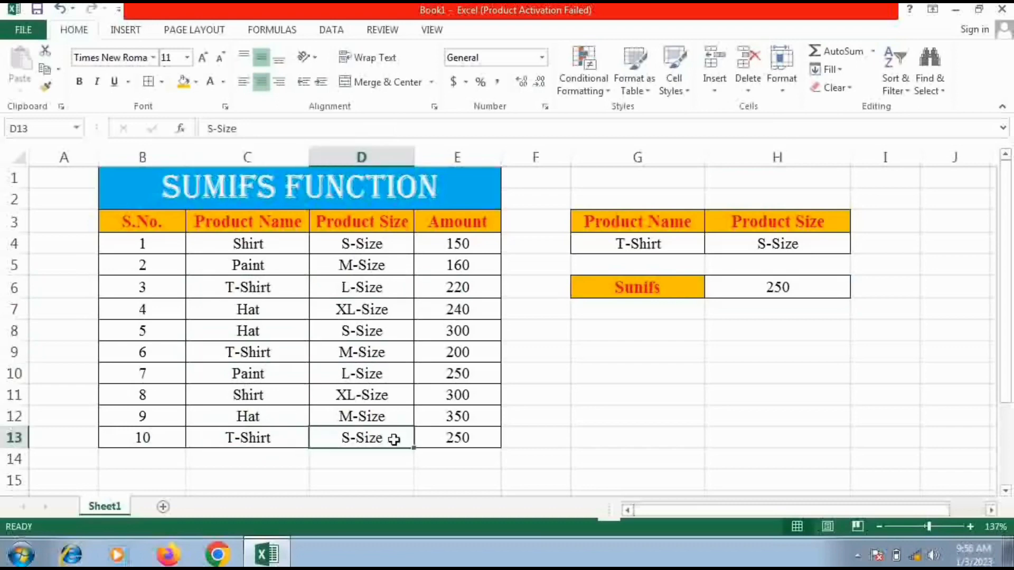
{"action": "left_click", "coordinate": [481, 443]}
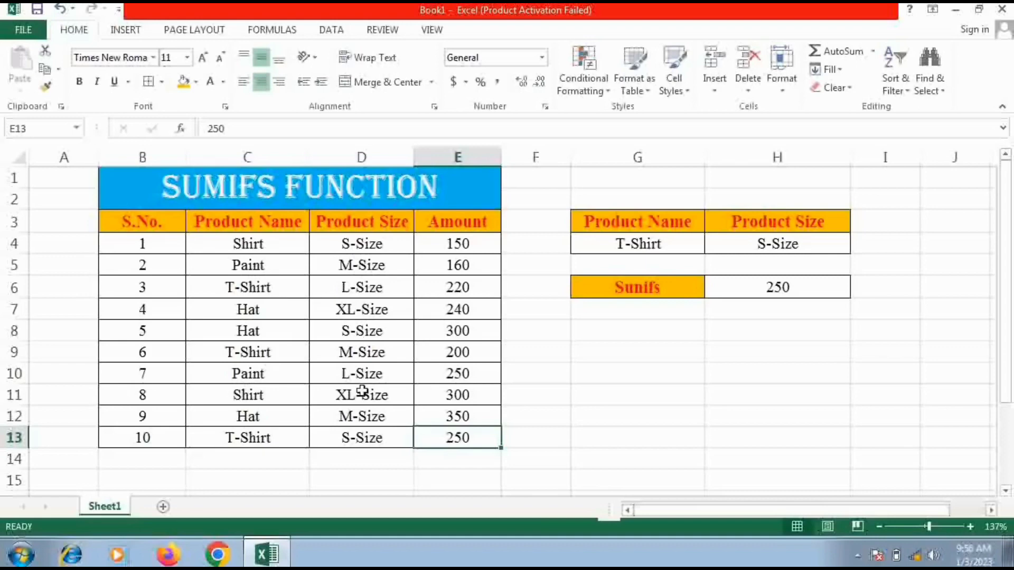
- Copy S-Size from D13 into D9 and check the amounts of the T-Shirt rows in E9 and E13
{"action": "left_click", "coordinate": [372, 436]}
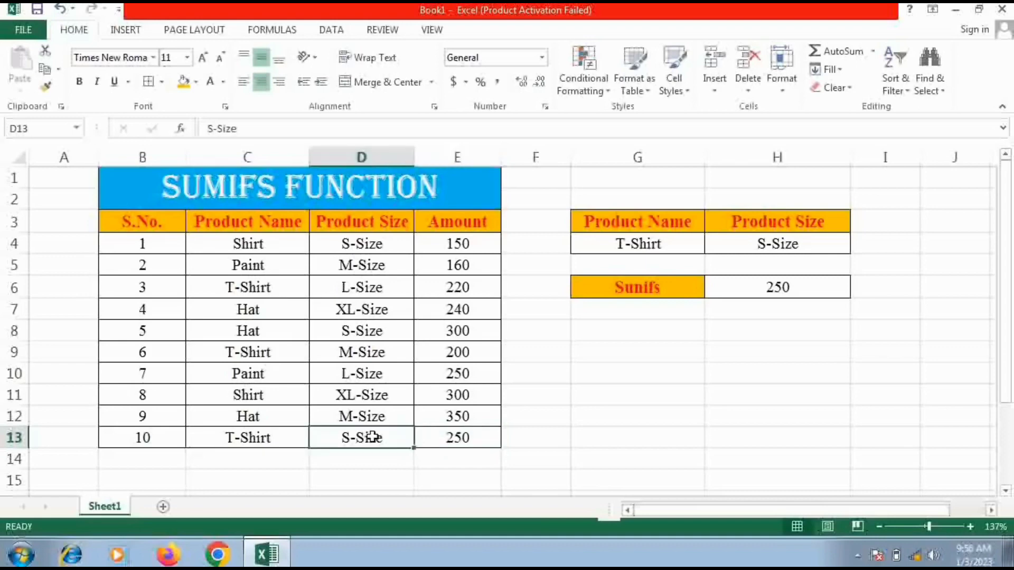
{"action": "key", "text": "ctrl+c"}
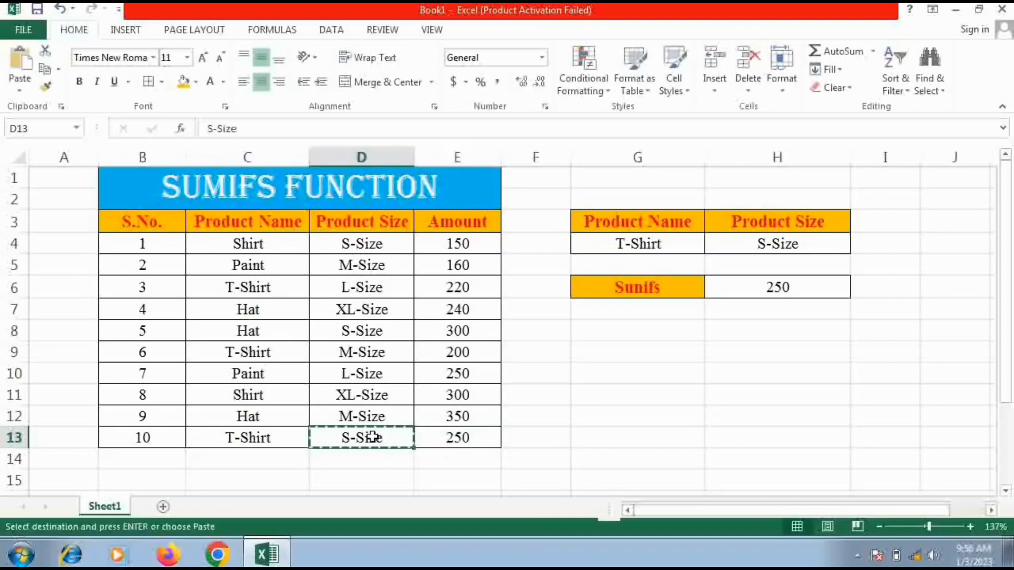
{"action": "left_click", "coordinate": [371, 357]}
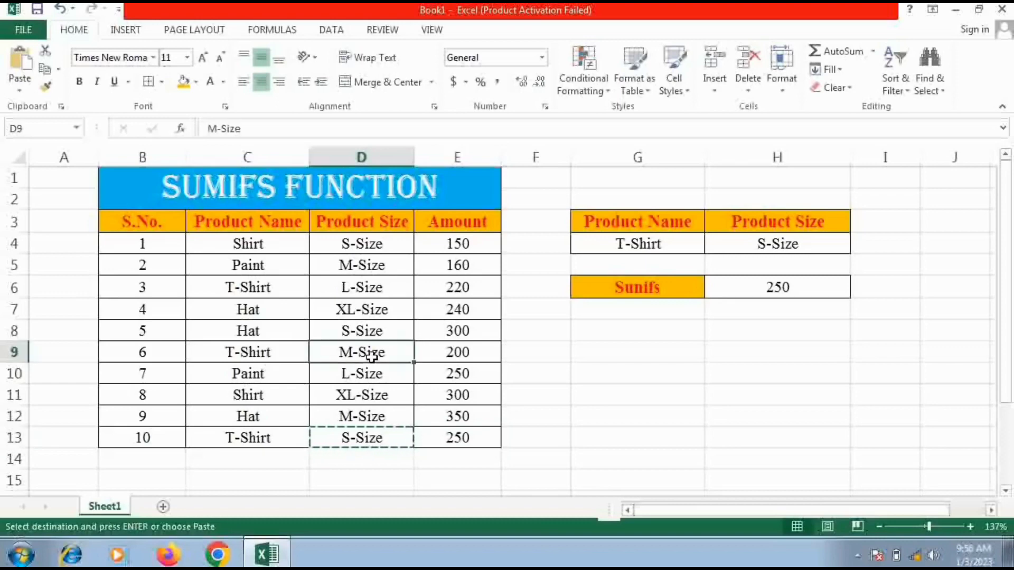
{"action": "key", "text": "Return"}
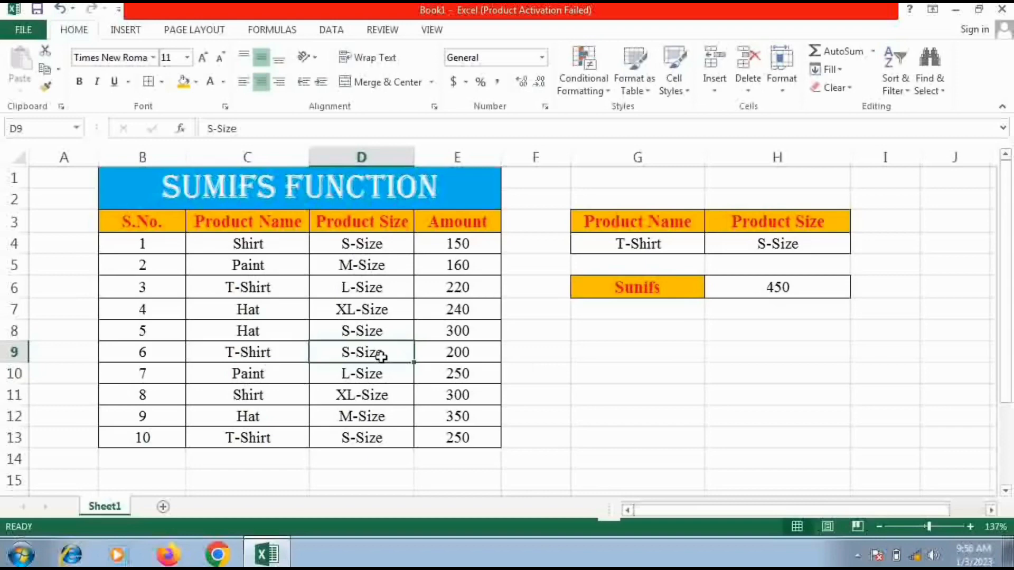
{"action": "left_click", "coordinate": [377, 438]}
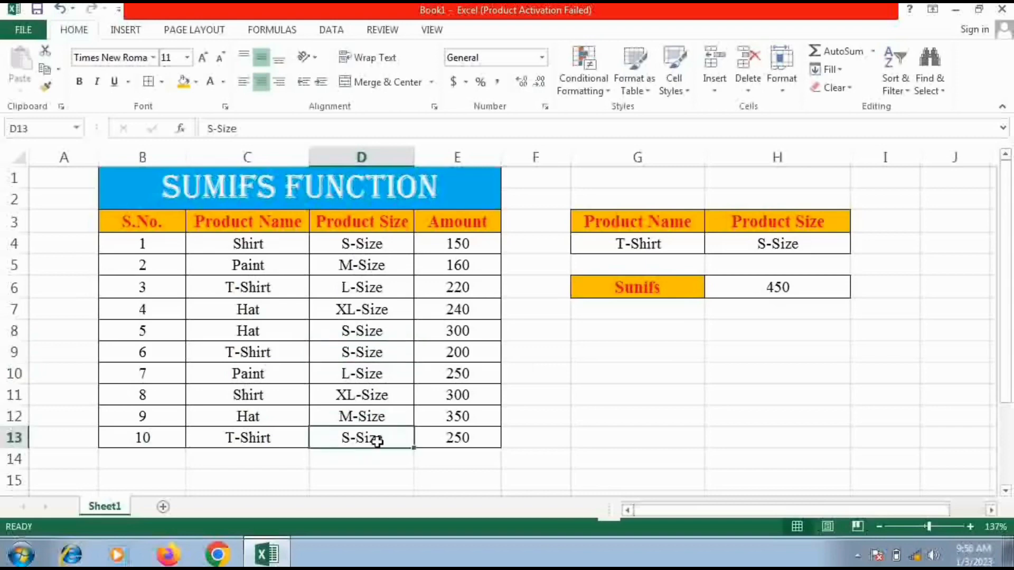
{"action": "left_click", "coordinate": [467, 351]}
{"action": "left_click", "coordinate": [458, 444]}
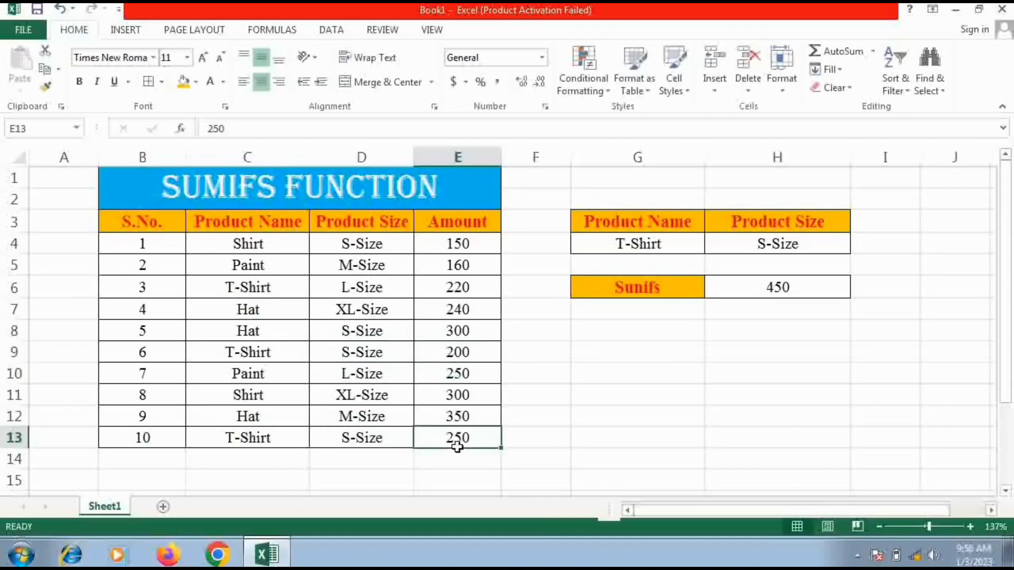